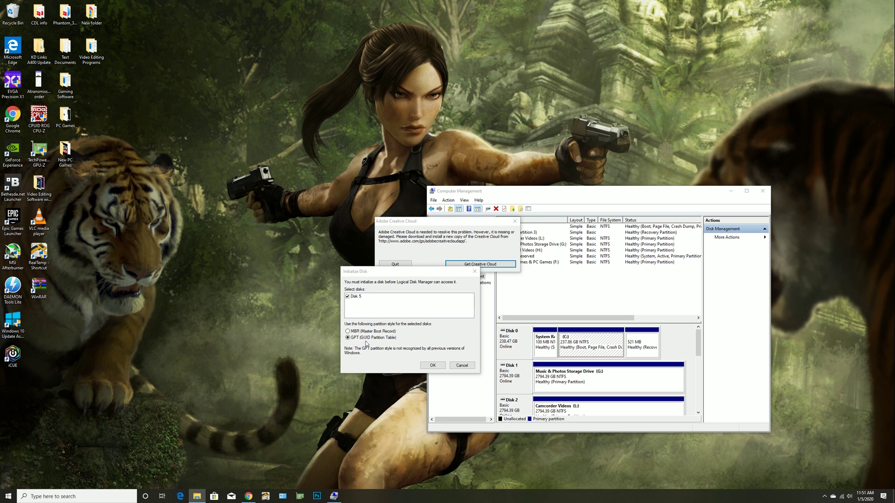
Step: Initialize Disk 5 with a GPT partition style and quit the Adobe Creative Cloud error dialog
left_click(433, 366)
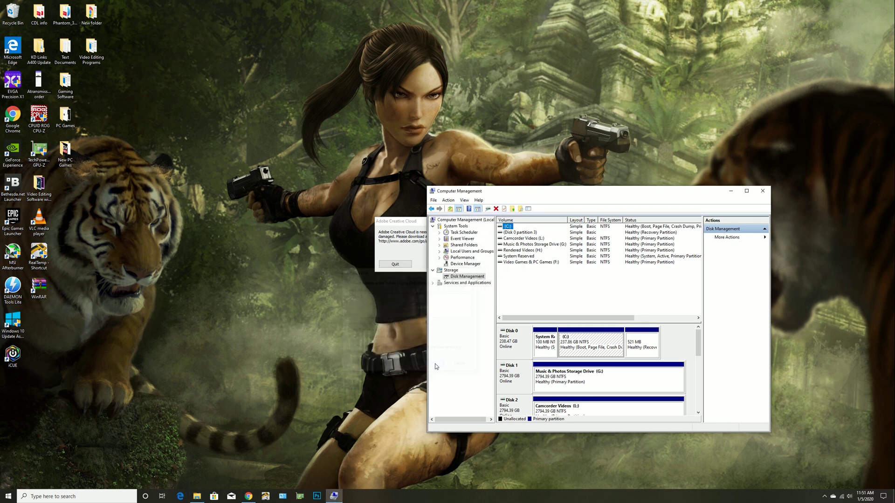
left_click(395, 264)
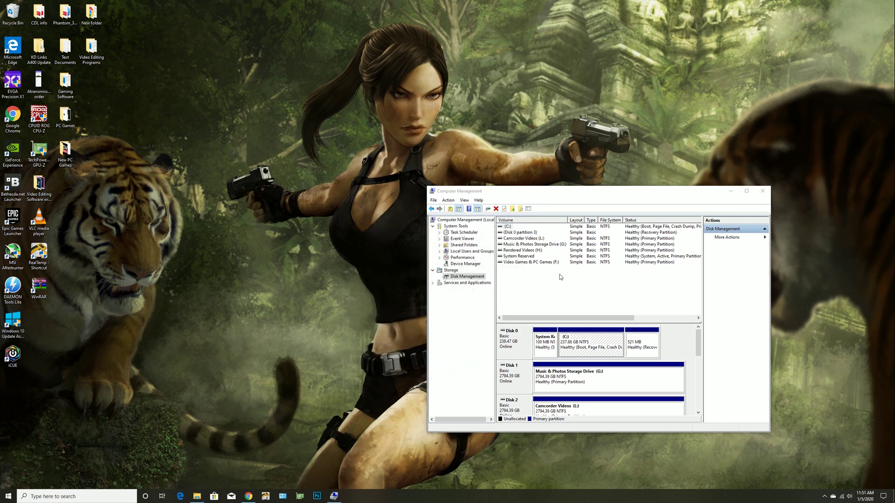
Step: Start a new simple volume on Disk 5's unallocated space at maximum size with drive letter I
left_click(684, 354)
scroll(666, 368, "down", 4)
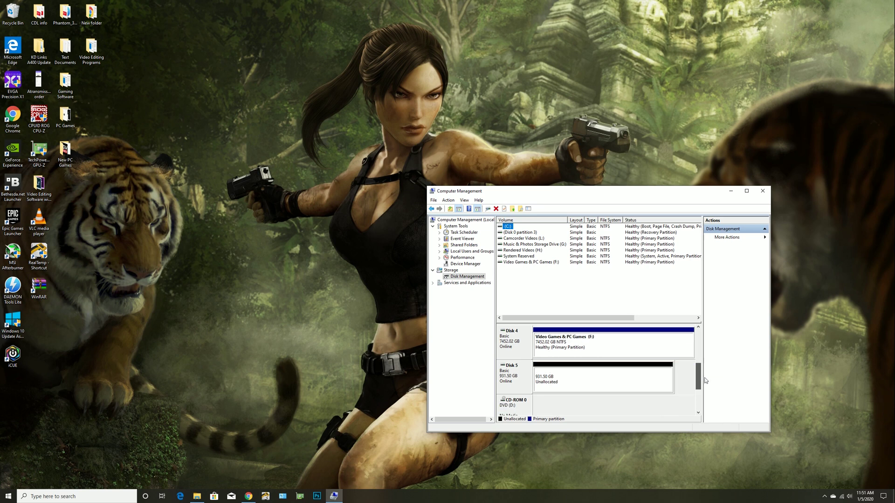
right_click(570, 366)
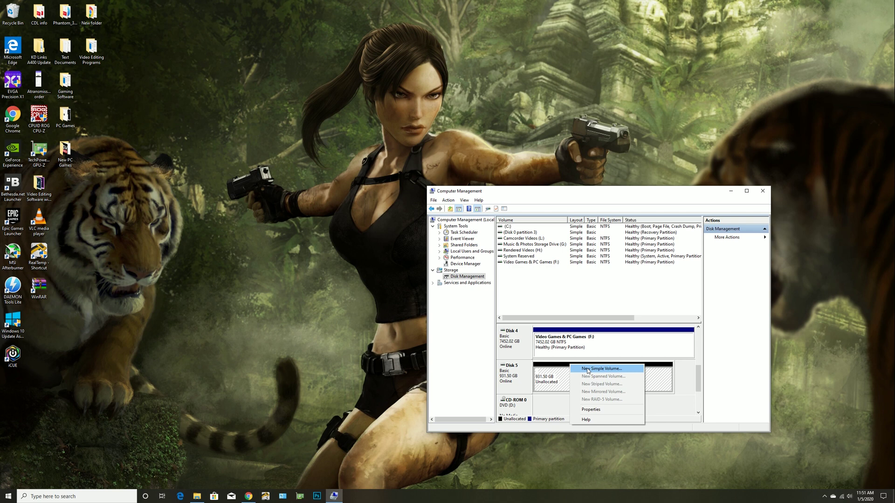
left_click(587, 369)
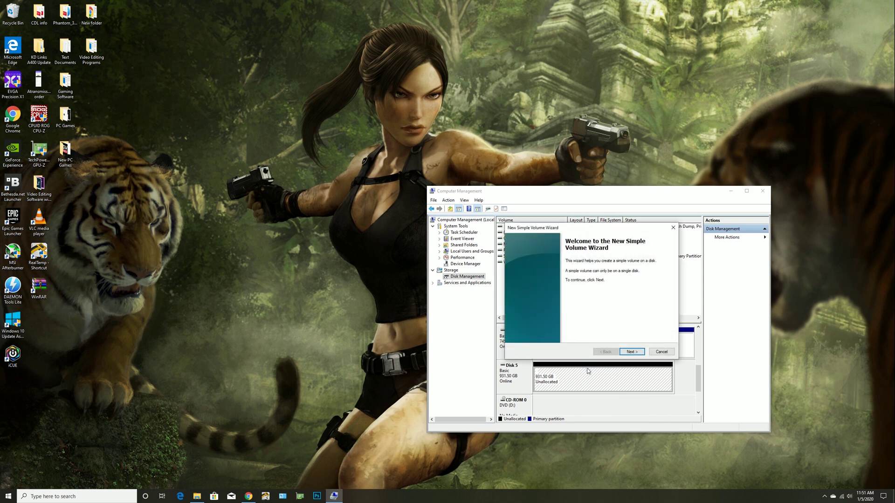
left_click(632, 352)
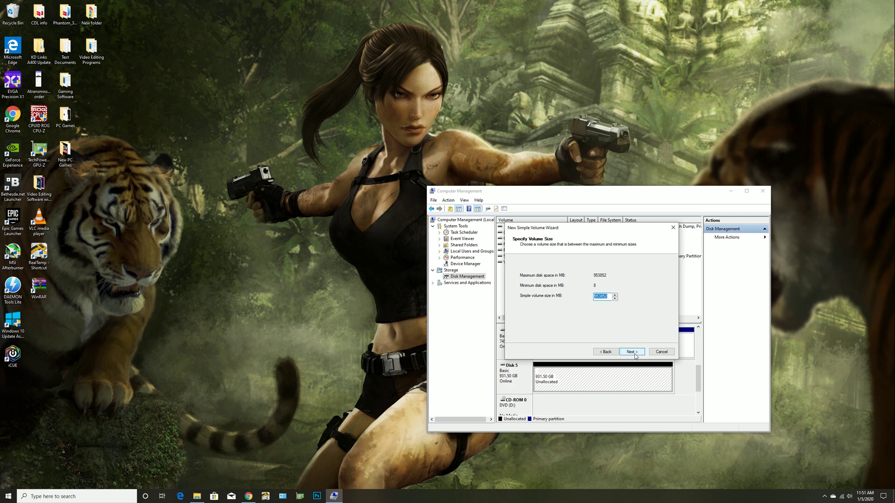
left_click(632, 353)
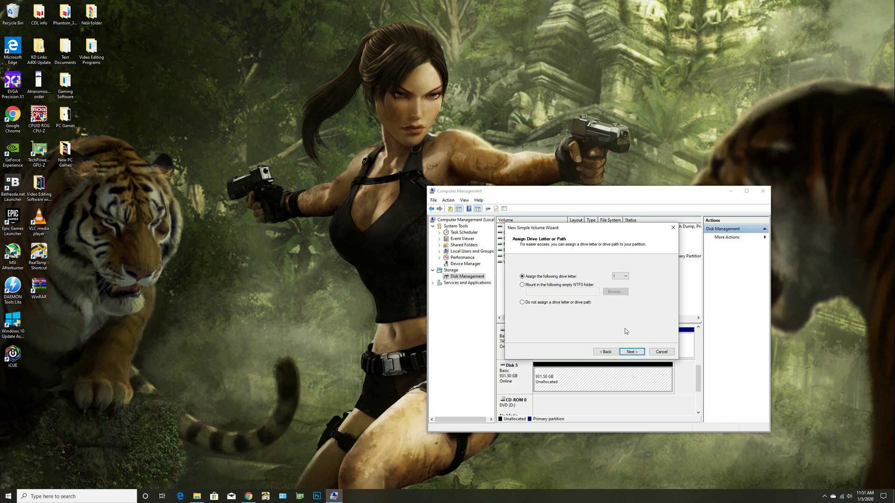
left_click(620, 276)
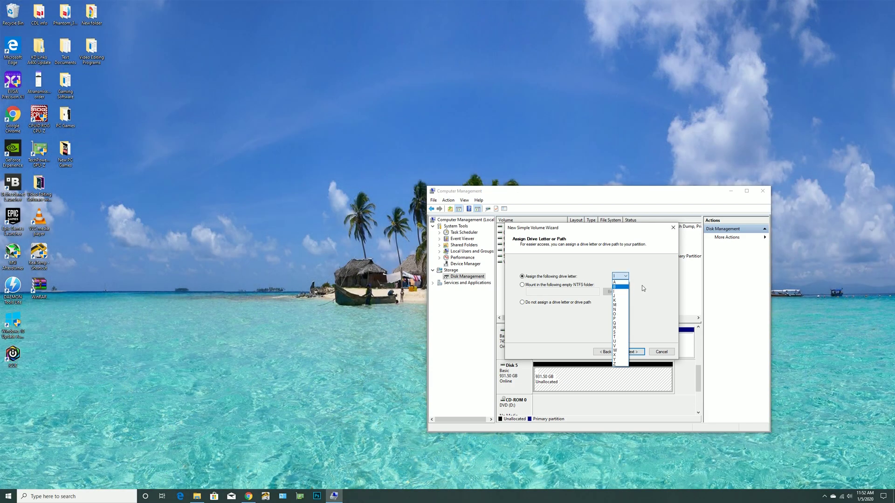
left_click(623, 291)
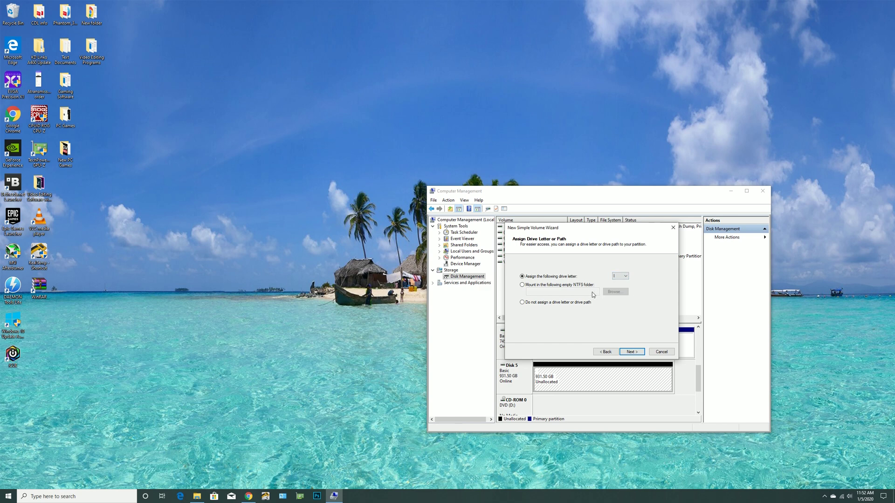
Step: Label the volume 'Boot Drive 2' and format it as NTFS
left_click(632, 353)
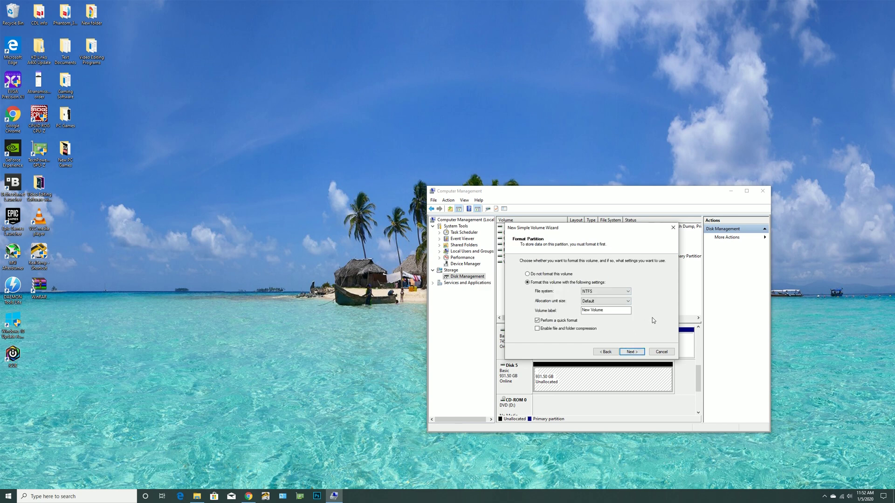
left_click_drag(629, 313, 570, 311)
type("Boot Drive 2")
left_click(638, 352)
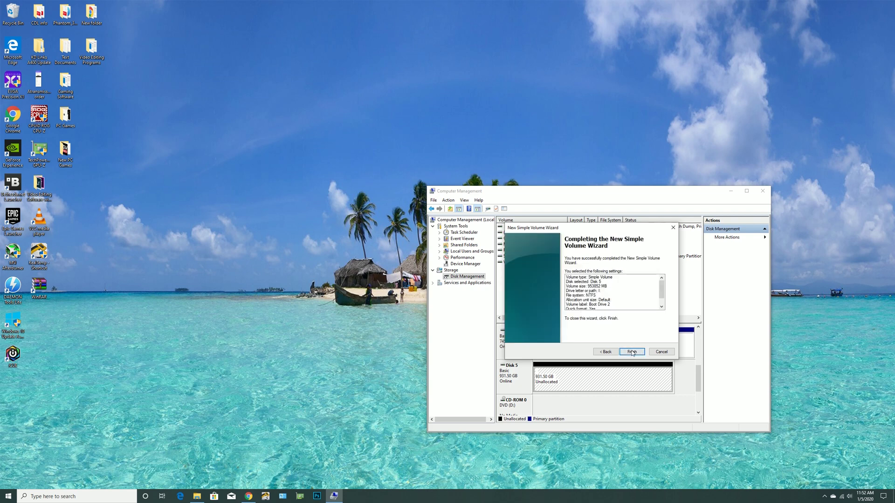
left_click(631, 352)
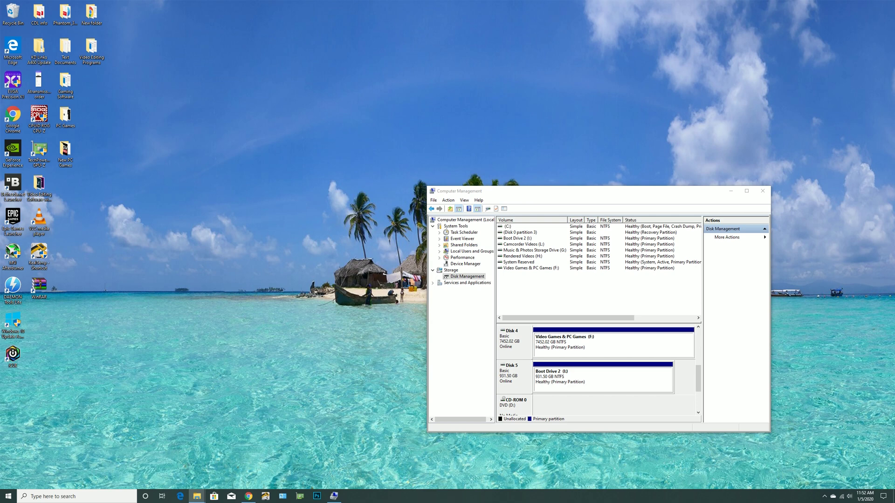
Step: Confirm Boot Drive 2 (I:) shows 931 GB free under This PC, then close Computer Management
left_click_drag(697, 109, 396, 79)
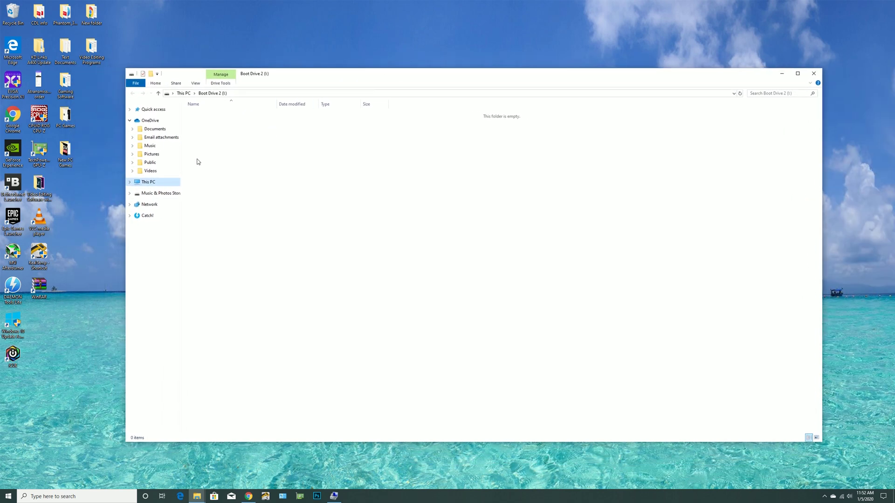
left_click(149, 182)
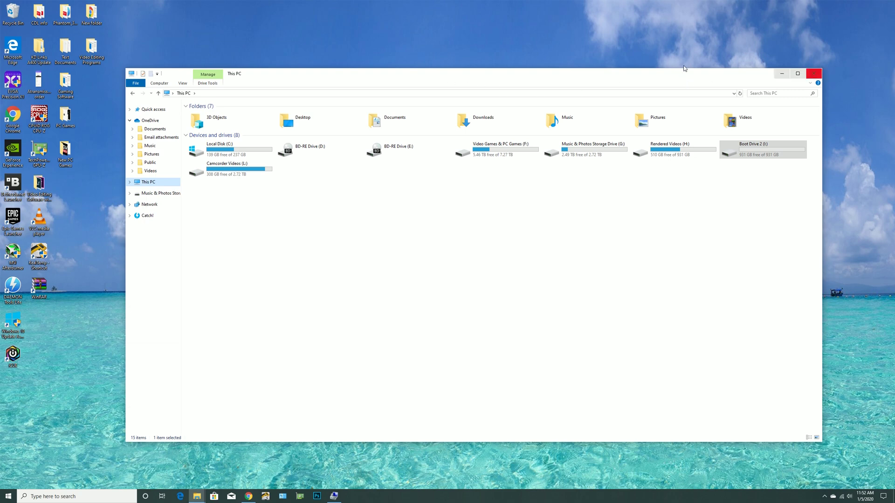
left_click_drag(337, 80, 893, 81)
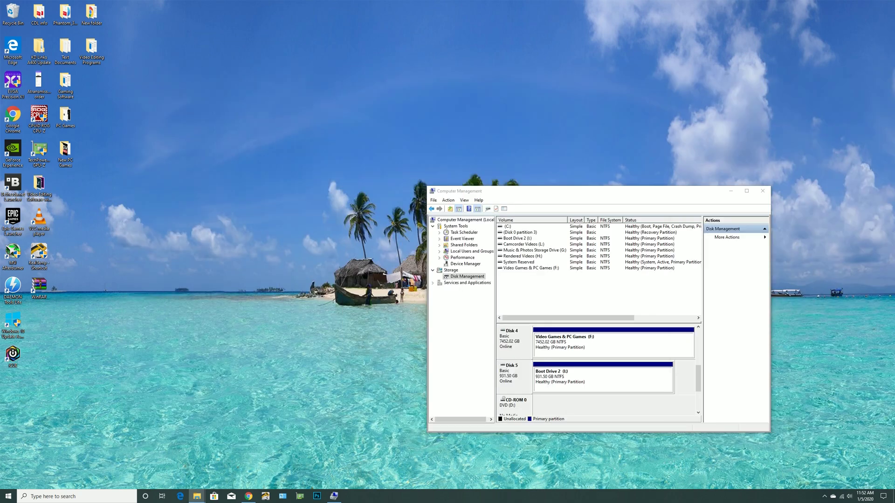
left_click(767, 192)
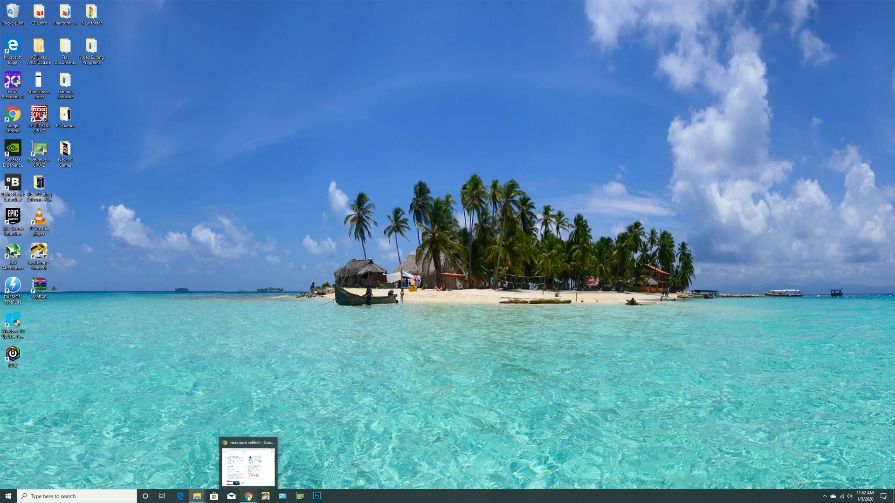
Step: Download Macrium Reflect 7 Free from macrium.com without an e-mail, install it and launch it
left_click(248, 498)
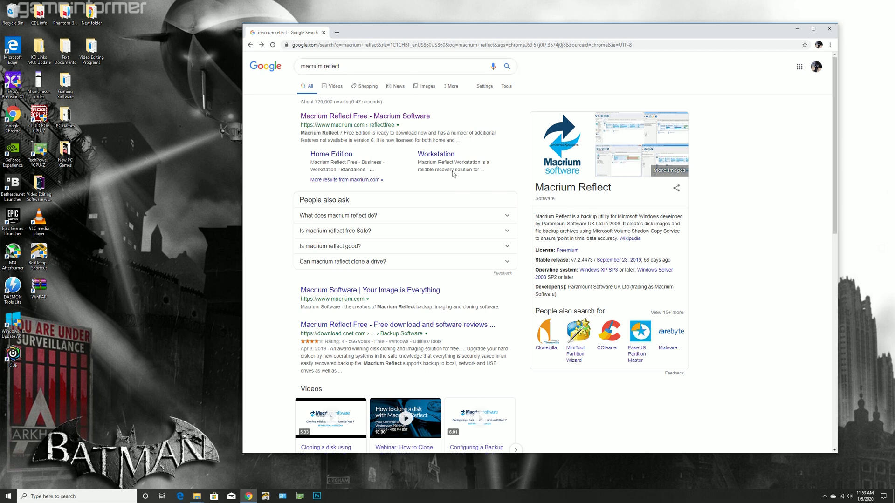
left_click(360, 119)
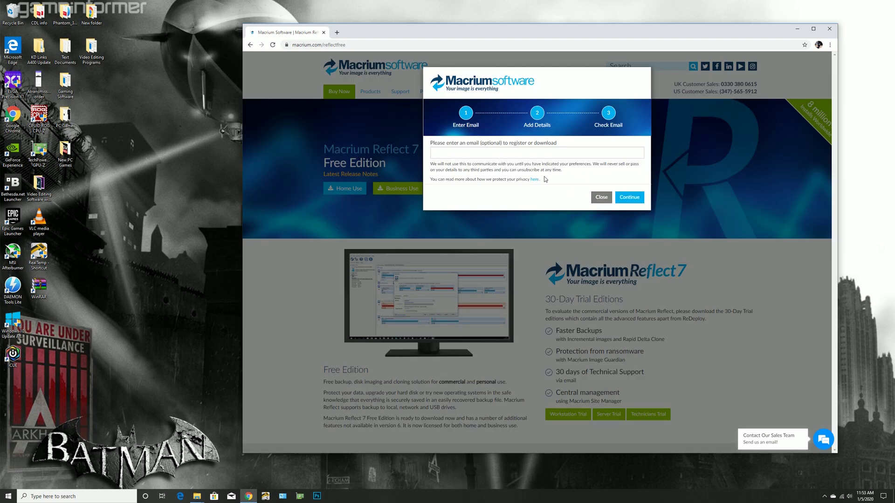
left_click(636, 198)
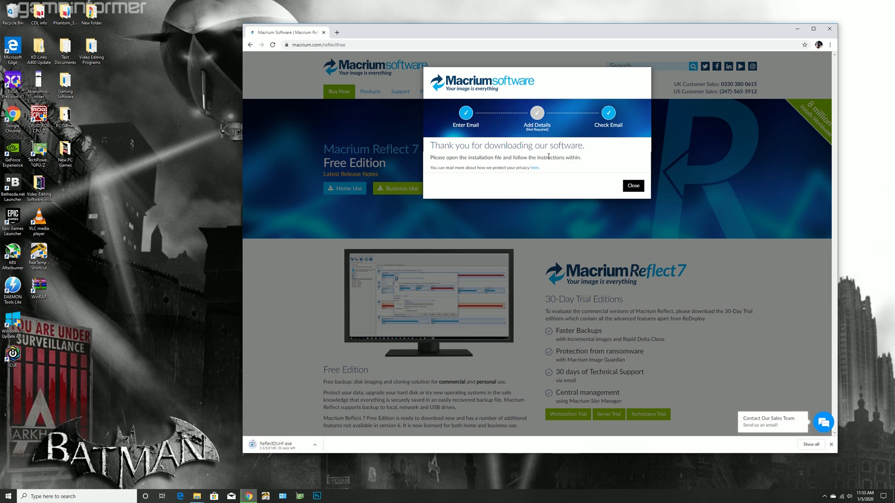
left_click(275, 445)
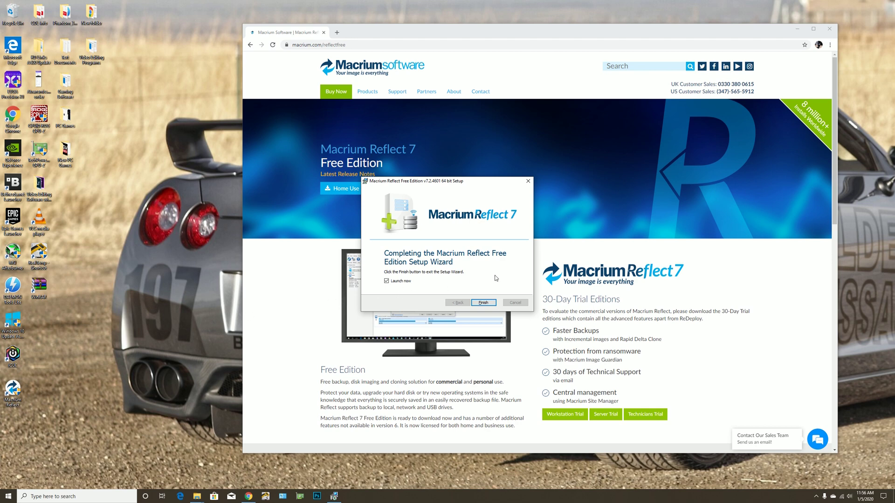
left_click(484, 303)
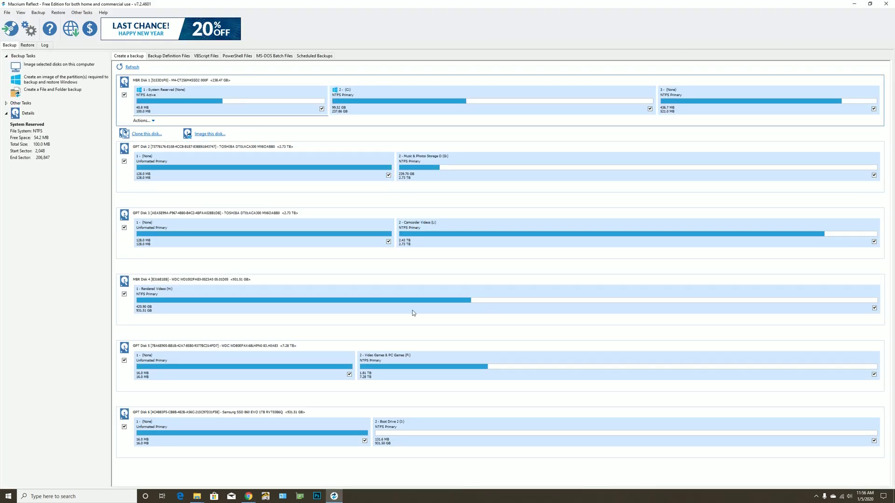
Step: Bring Macrium Reflect forward in a smaller window and tick Disks 2 through 6 in the disk list
left_click(248, 498)
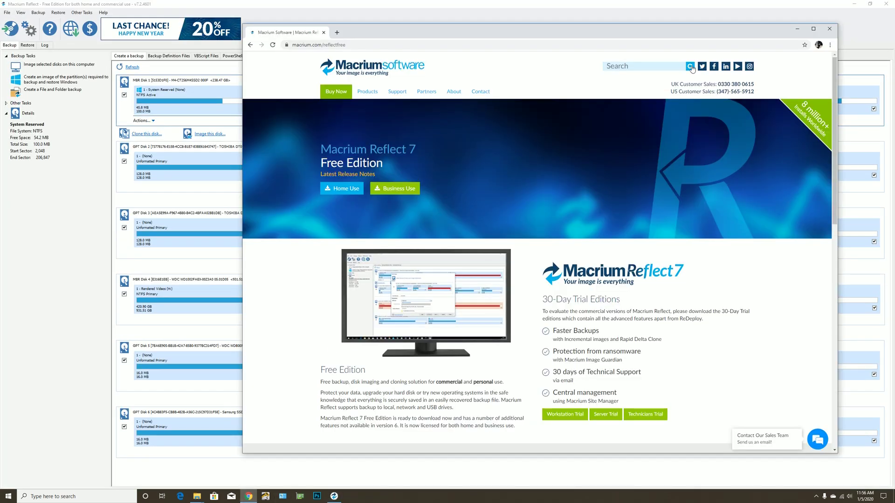
left_click(797, 28)
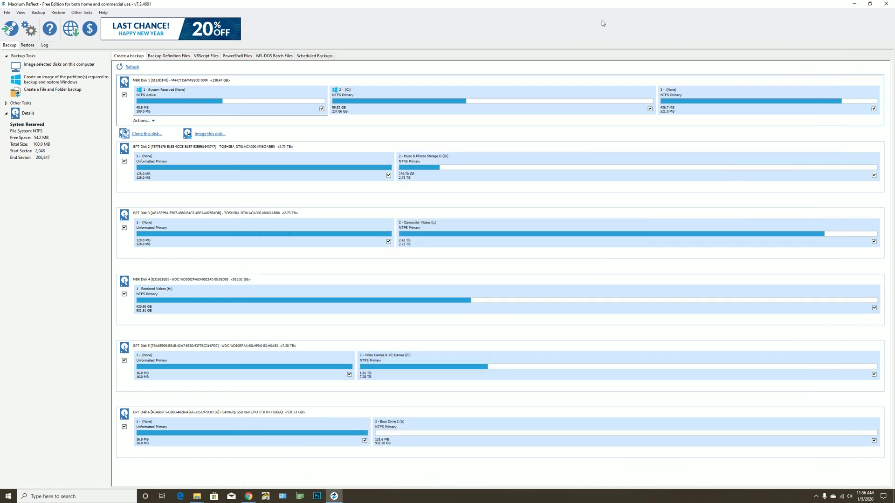
left_click(869, 4)
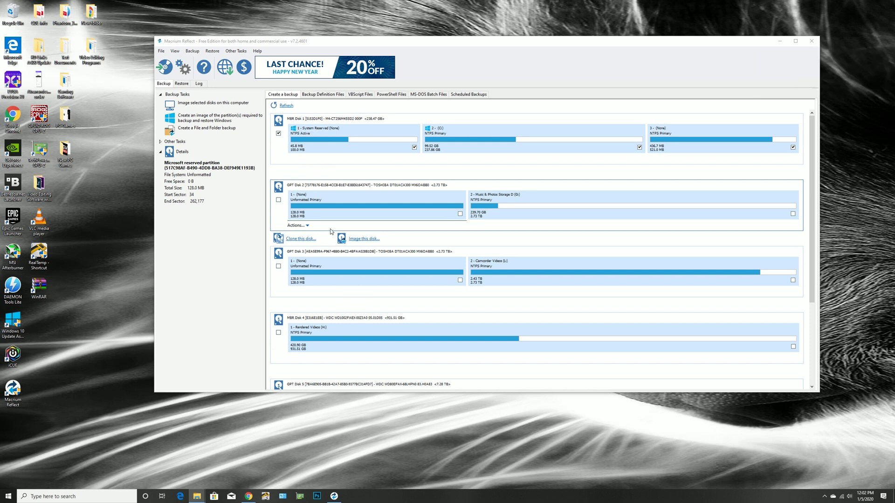
left_click(279, 199)
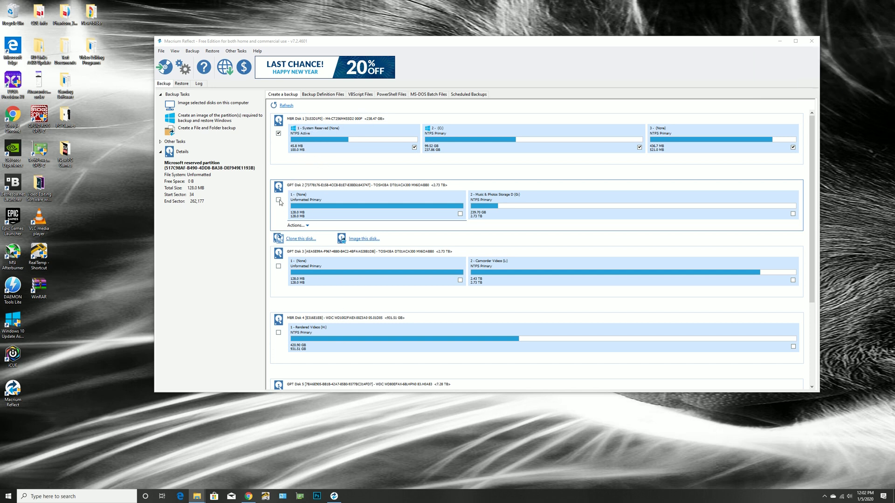
left_click(278, 266)
left_click(278, 332)
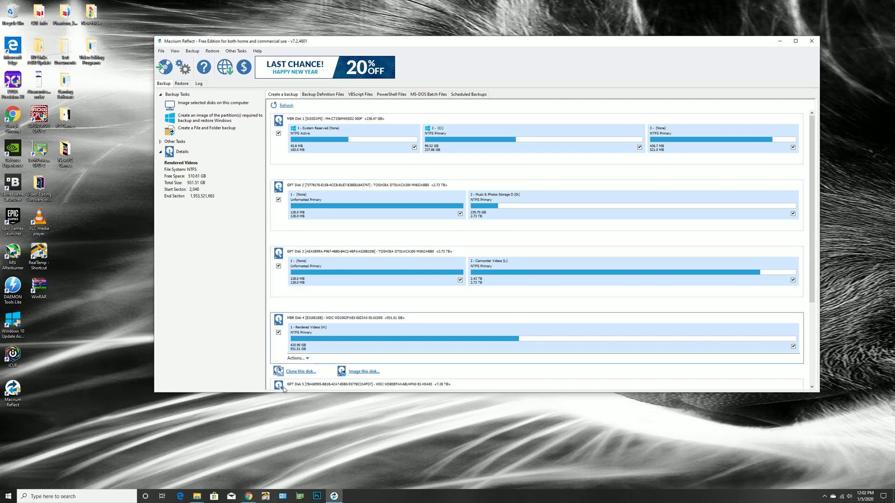
scroll(286, 348, "down", 1)
scroll(286, 348, "down", 1)
left_click(278, 277)
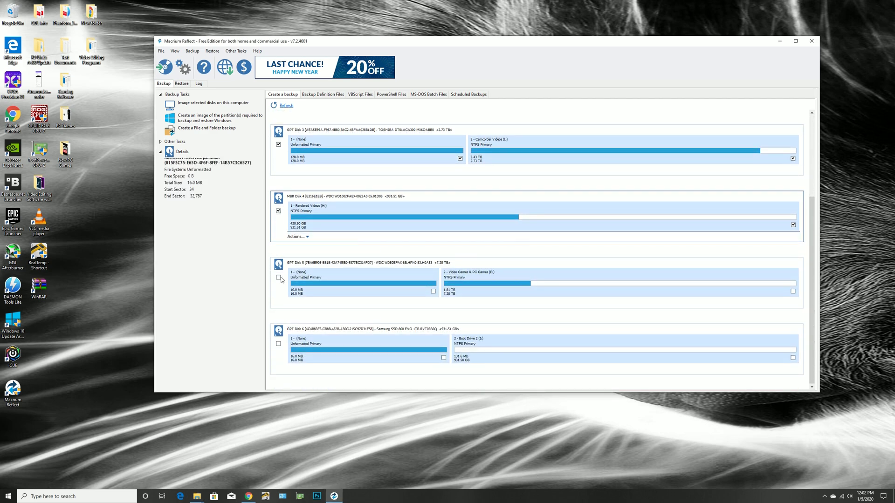
left_click(279, 344)
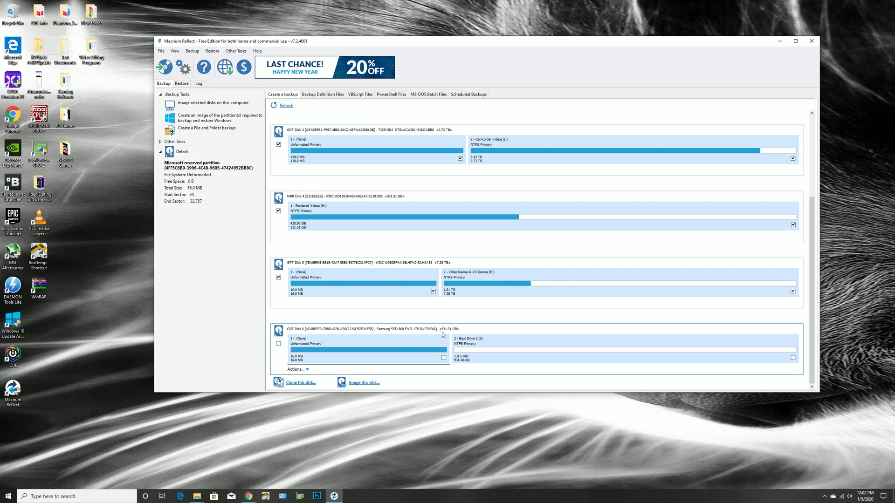
Step: Untick Disks 5, 4, 3 and 2, then open the Clone dialog for Disk 1, the OS drive
left_click(279, 277)
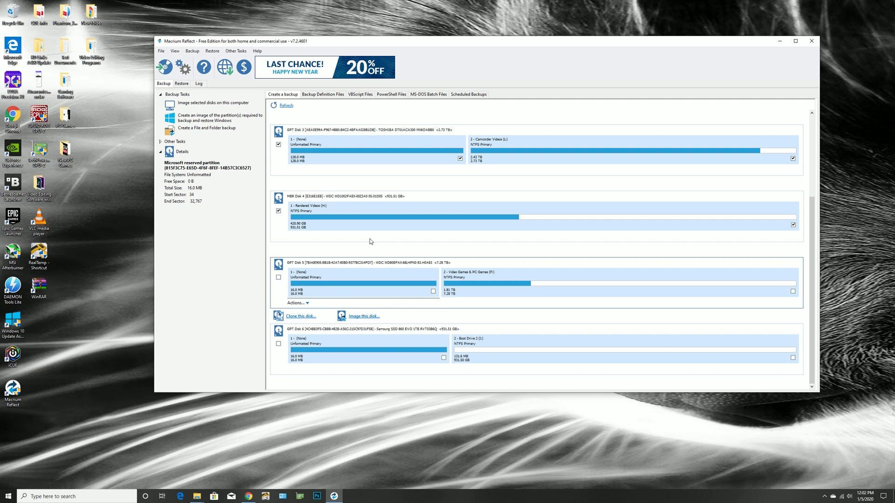
left_click(278, 211)
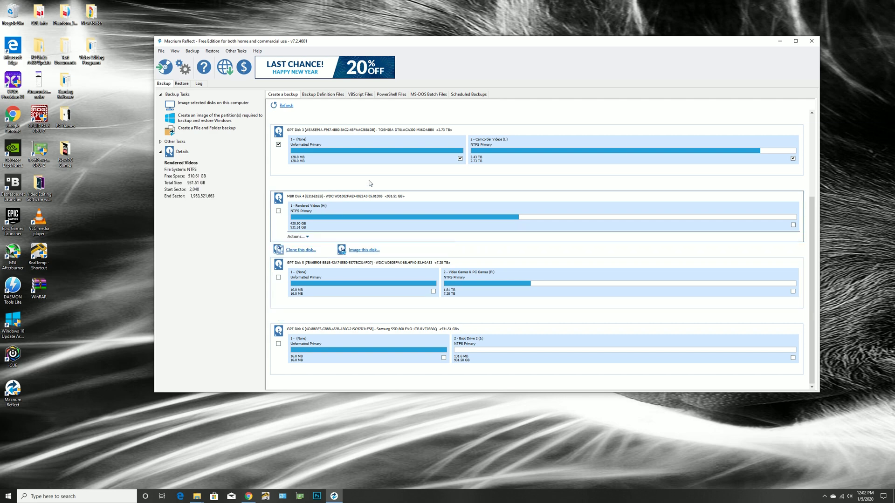
scroll(430, 228, "up", 3)
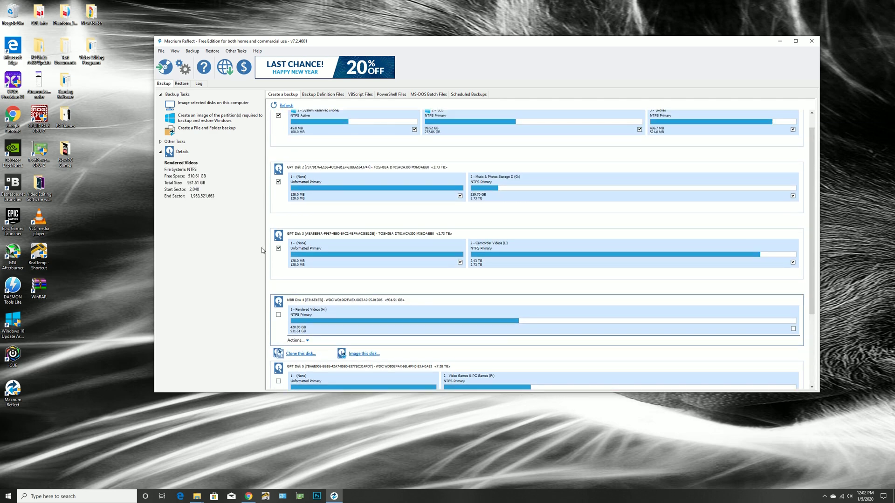
left_click(278, 249)
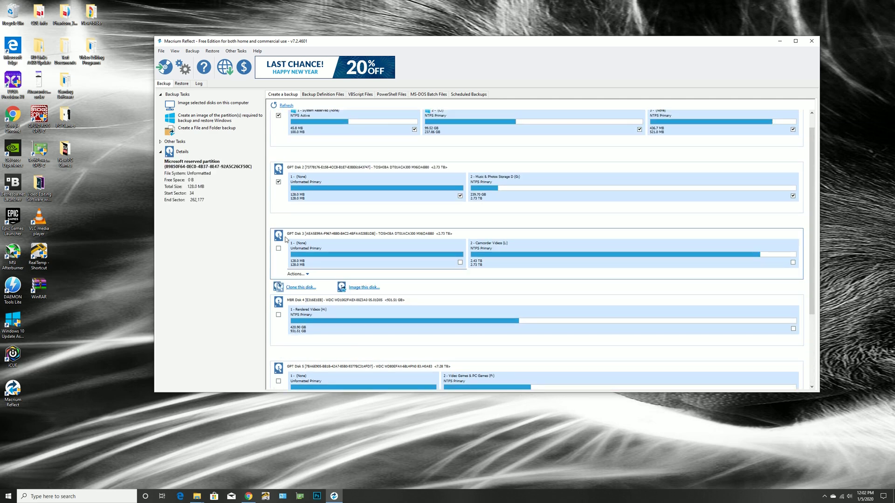
left_click(278, 182)
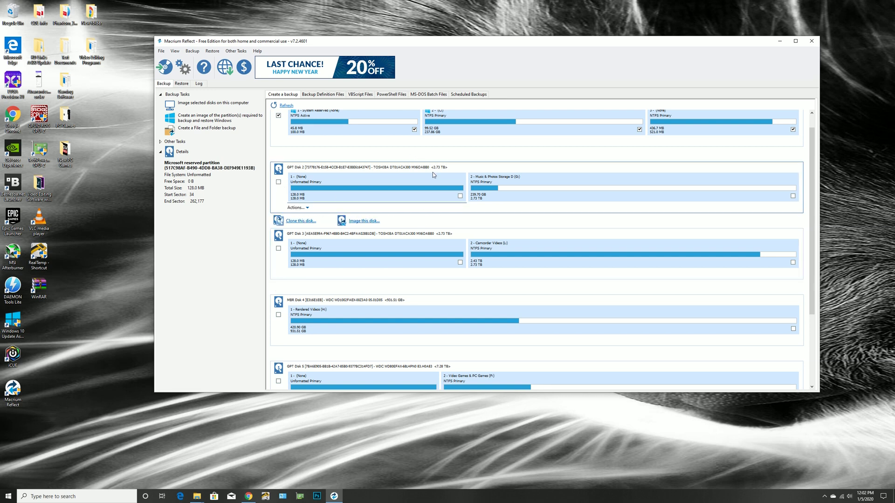
scroll(435, 175, "up", 1)
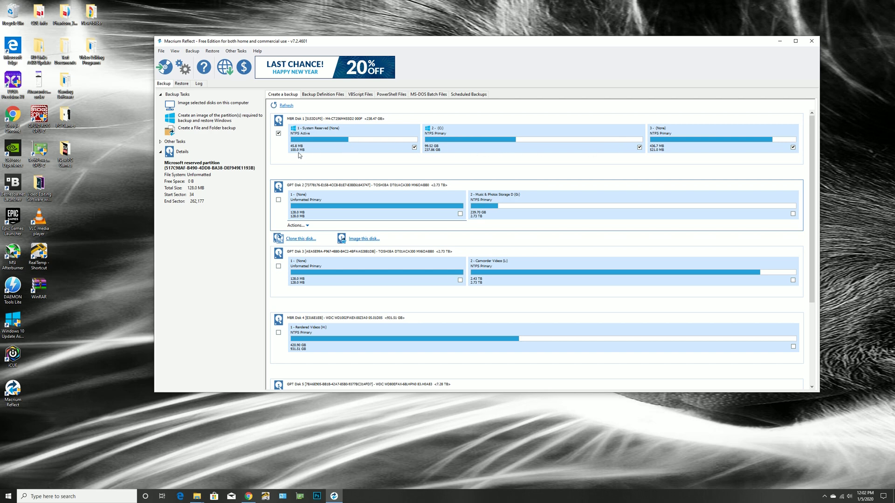
left_click(277, 159)
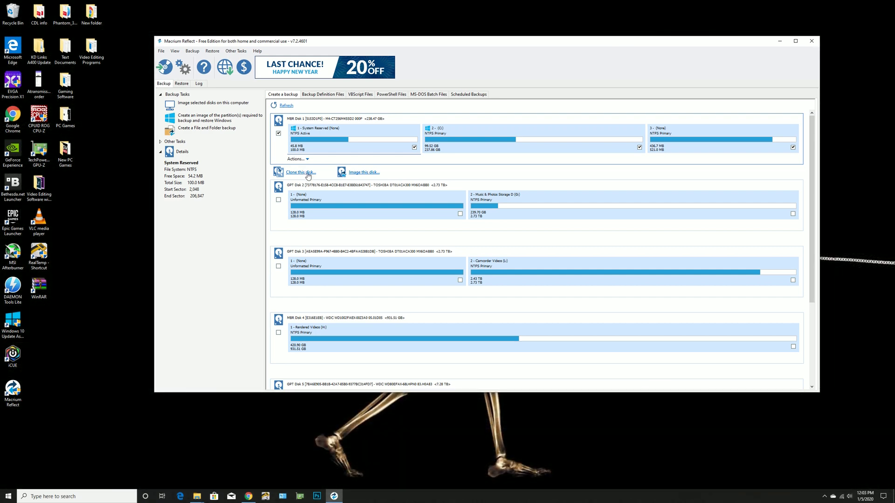
left_click(308, 173)
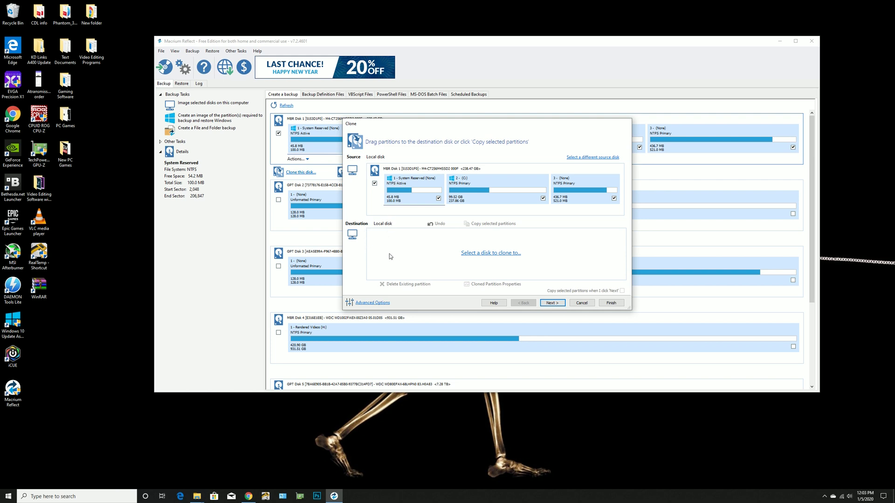
Step: Choose GPT Disk 6, the Samsung SSD 860 EVO 1TB, as the clone destination
left_click(499, 255)
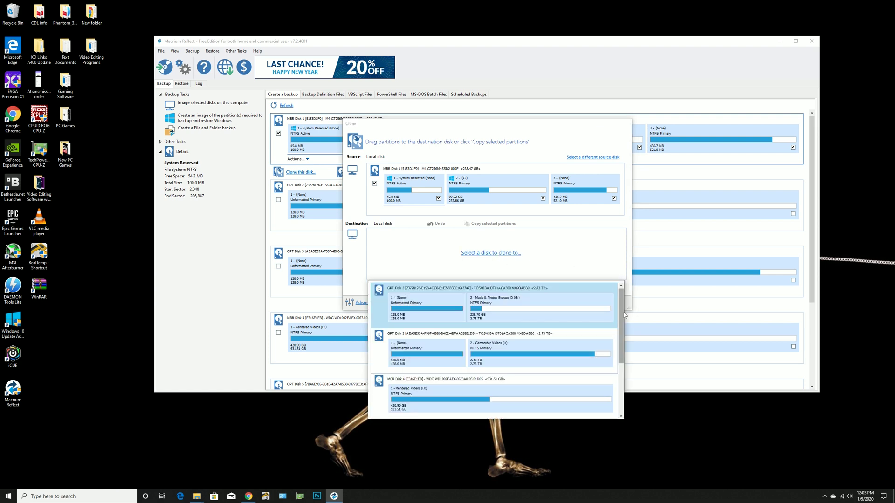
left_click_drag(624, 322, 625, 363)
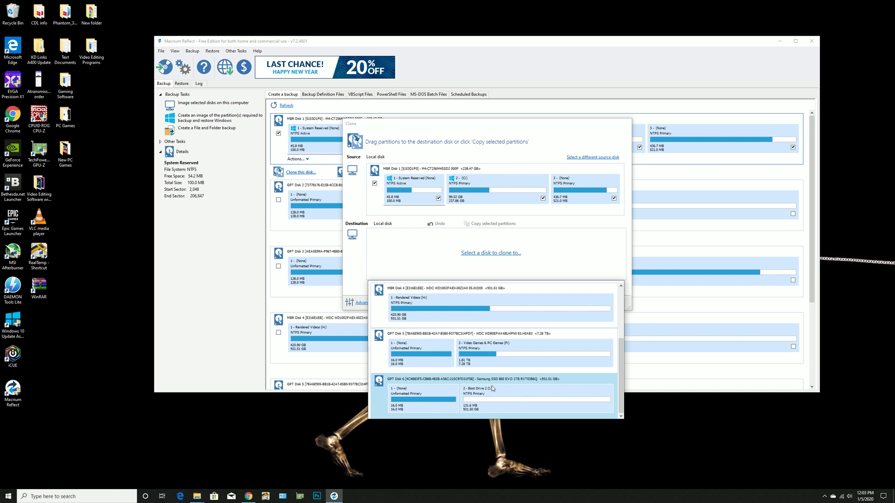
left_click(446, 393)
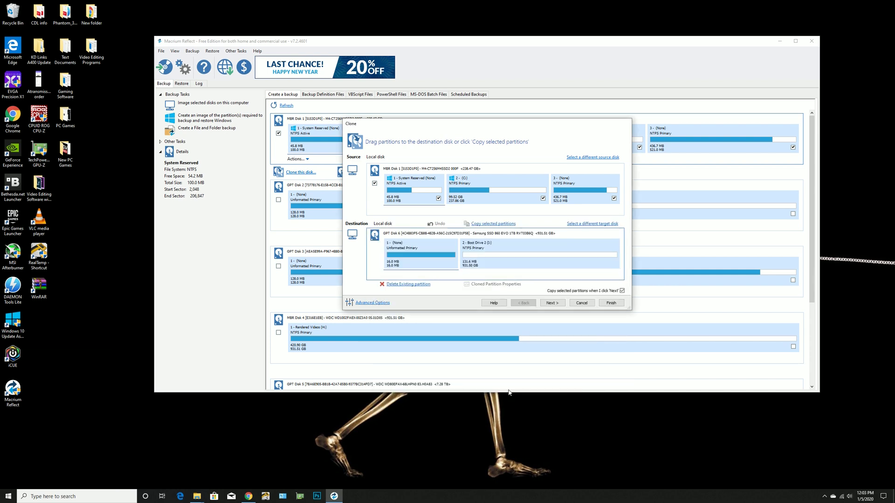
Step: Delete the SSD's two existing partitions and copy System Reserved, C: and the 436.7 MB partition onto it
left_click(427, 285)
left_click(421, 285)
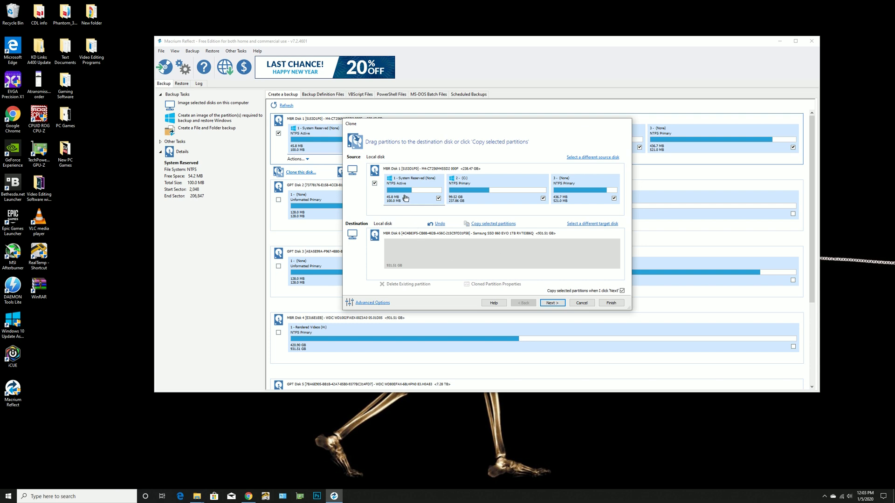
left_click_drag(406, 199, 404, 261)
left_click_drag(490, 185, 487, 254)
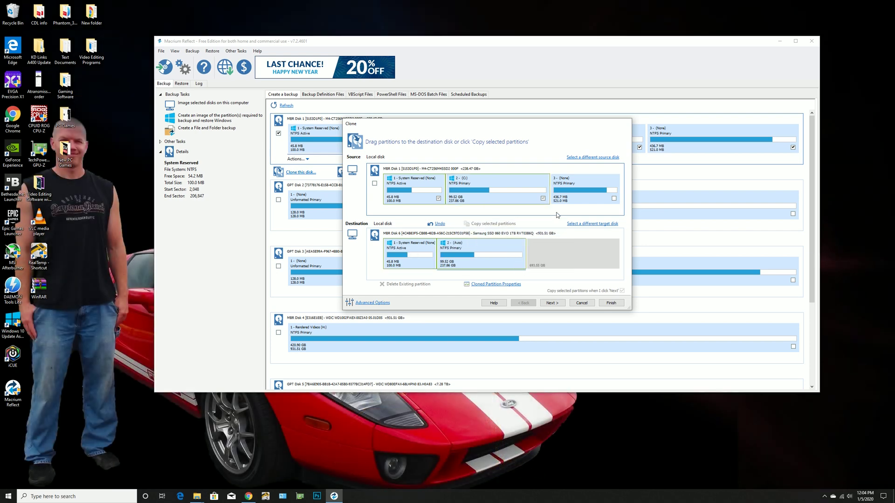
left_click_drag(582, 193, 564, 255)
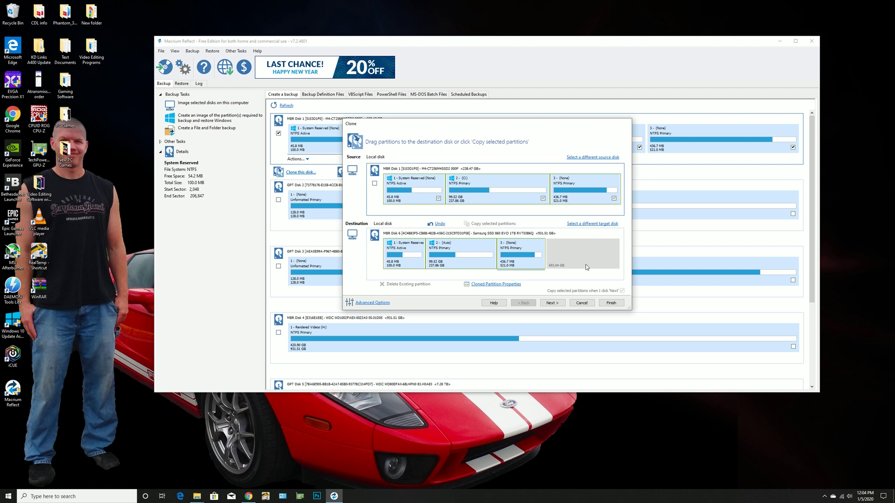
Step: Skip scheduling, review the Clone Summary and finish the clone wizard
left_click(553, 304)
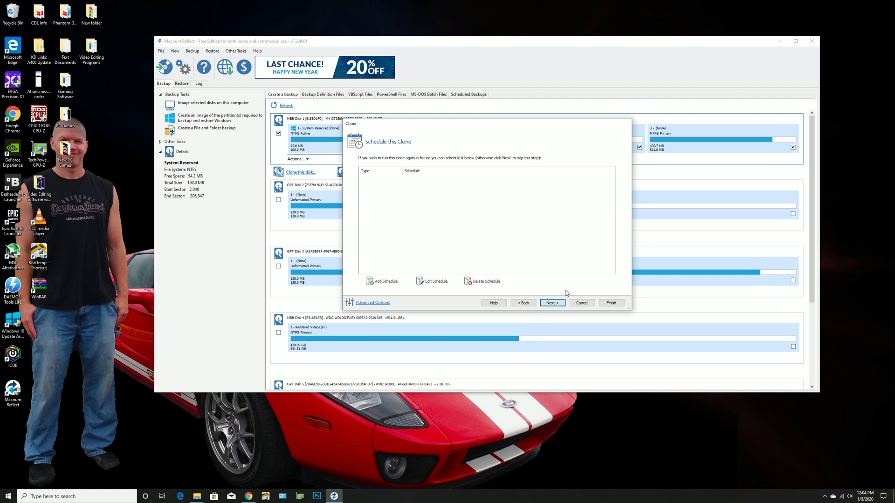
left_click(555, 304)
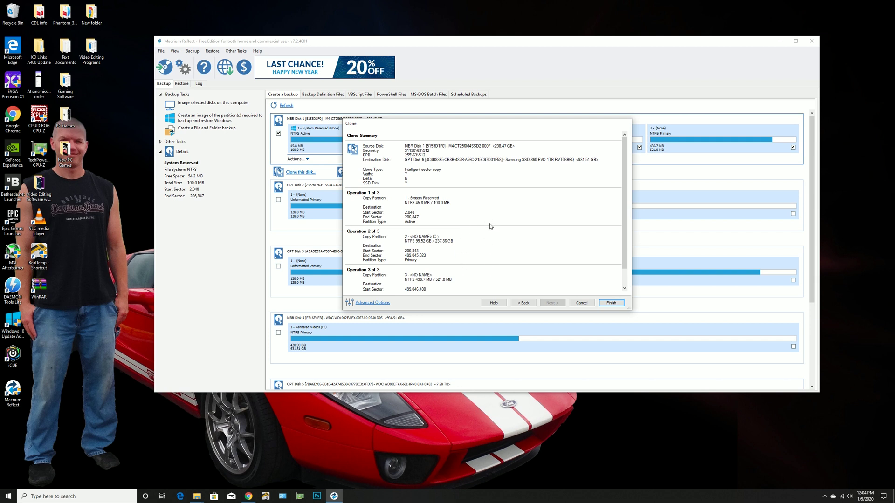
scroll(501, 274, "down", 1)
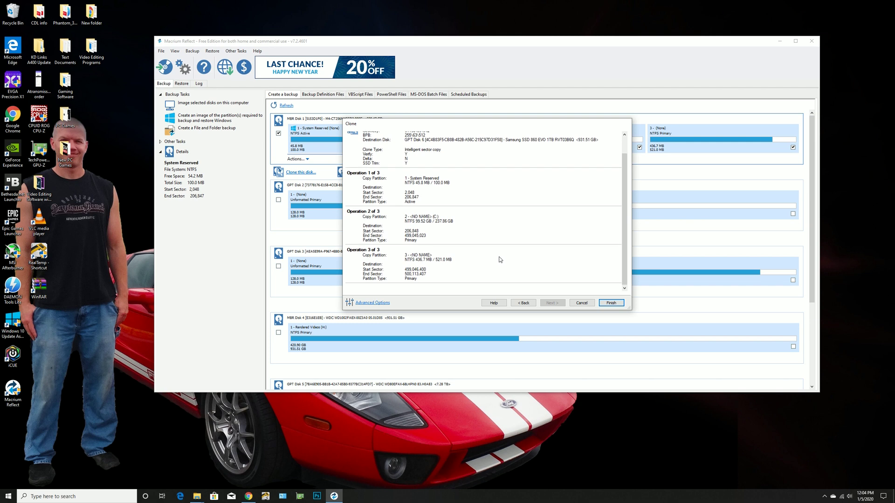
scroll(497, 236, "up", 1)
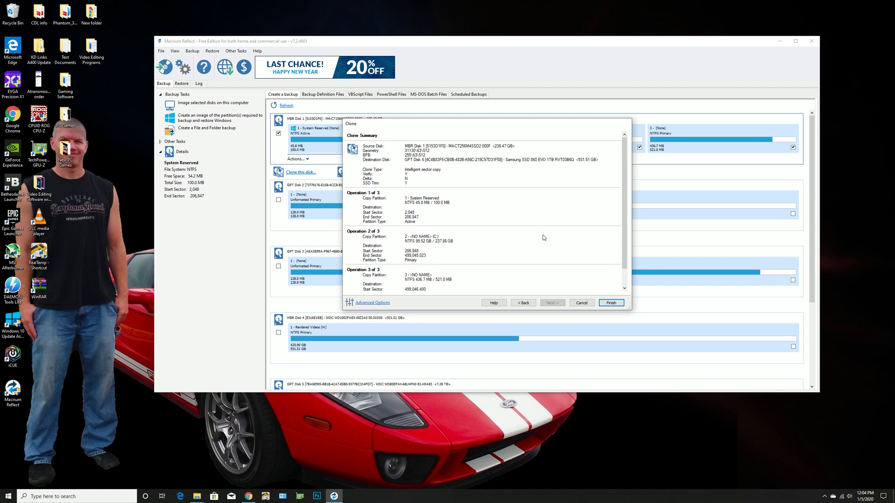
left_click(611, 303)
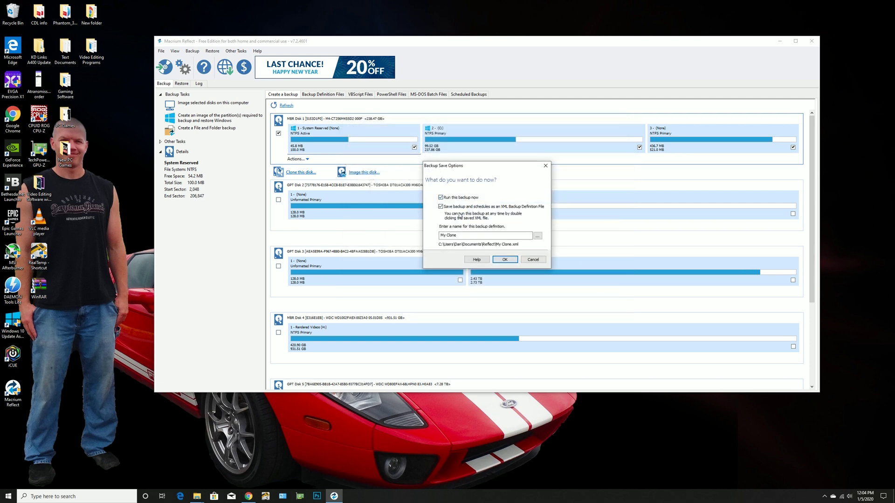
Step: Run the clone now without an XML definition, acknowledging that all target volume data will be overwritten
left_click(441, 207)
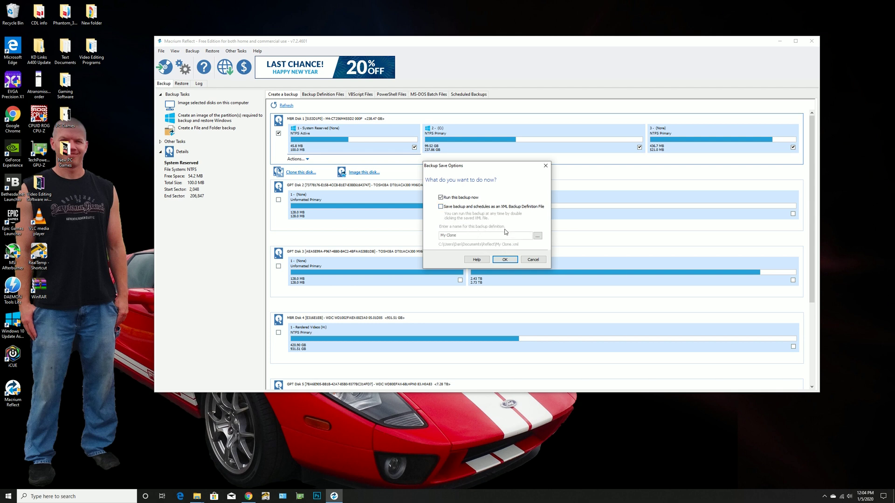
left_click(505, 260)
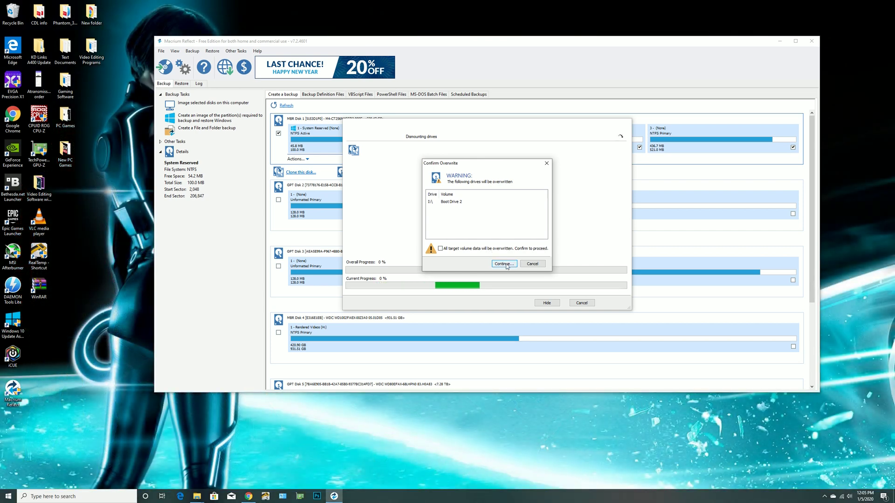
left_click(504, 264)
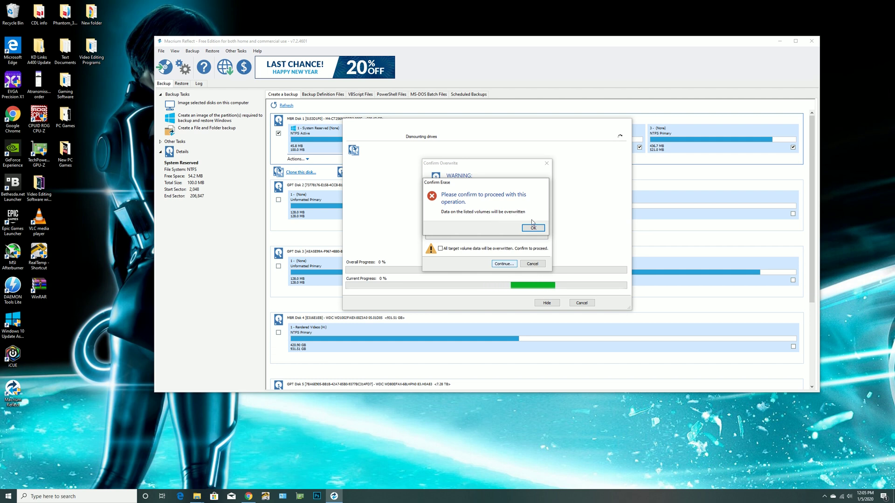
left_click(533, 229)
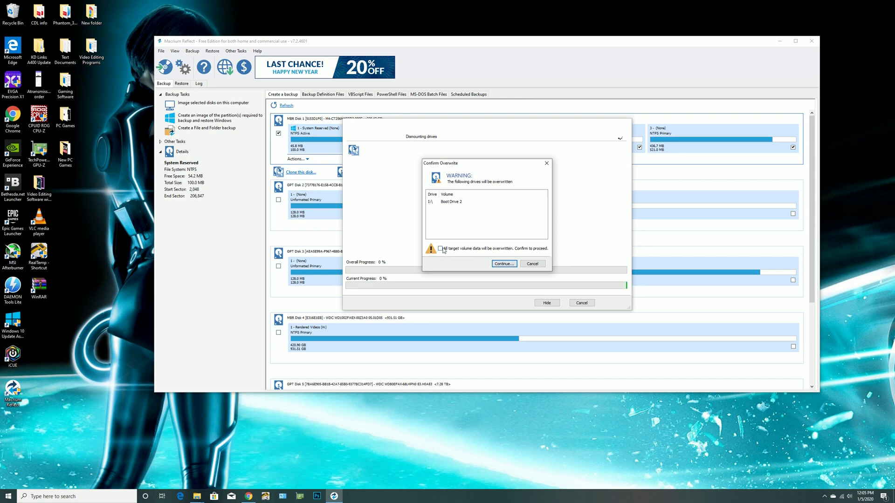
left_click(440, 249)
Step: Confirm overwriting Boot Drive 2 and let the clone finish in 00:15:09
left_click(504, 264)
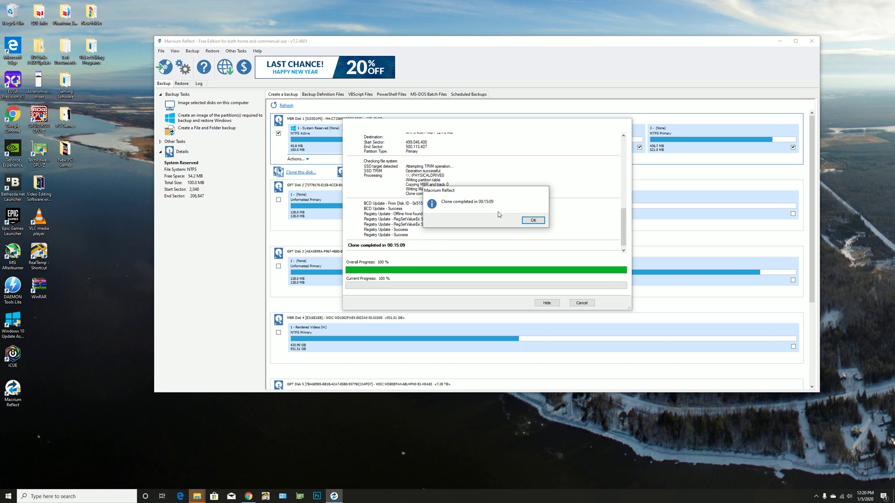
Step: Dismiss the clone-complete message, close the progress window, and centre the File Explorer window
left_click(533, 221)
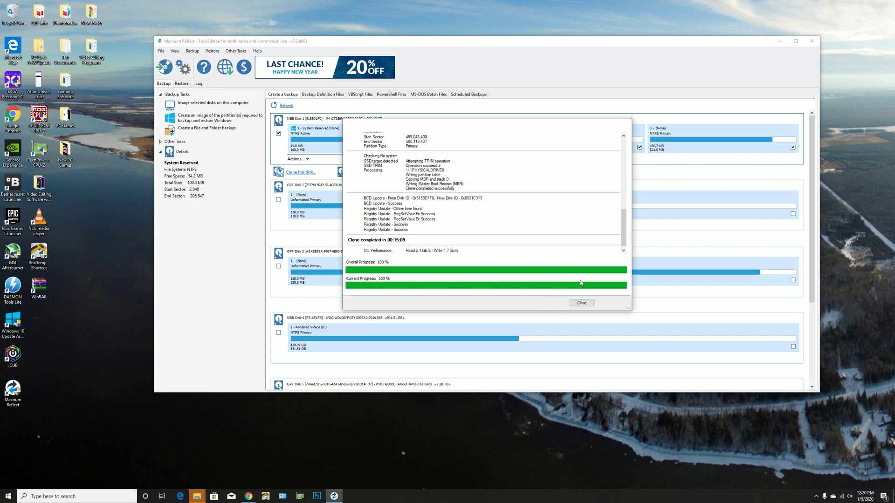
left_click(581, 303)
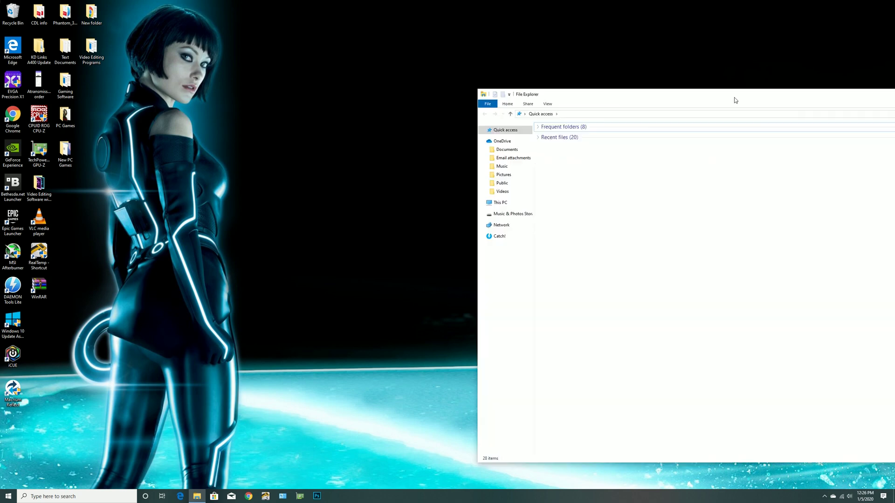
left_click_drag(732, 96, 427, 82)
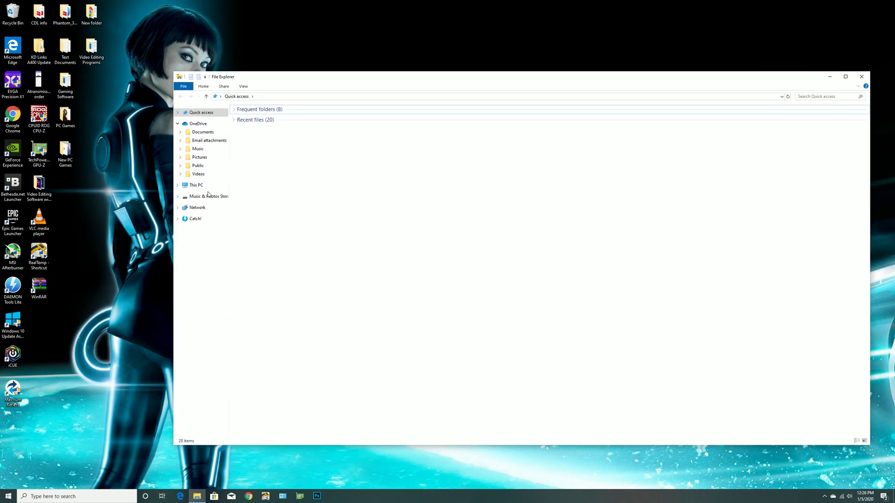
Step: Check Local Disk (C:) properties under This PC: 237 GB with 141 GB free
left_click(196, 185)
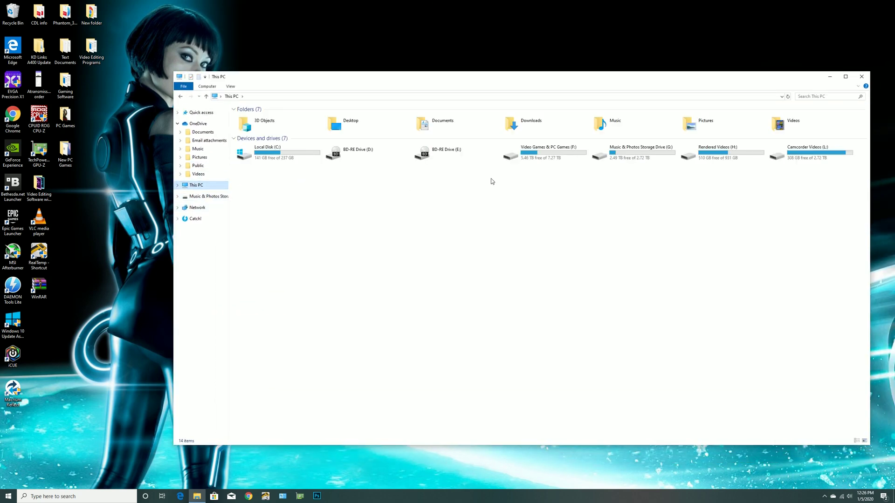
left_click(285, 162)
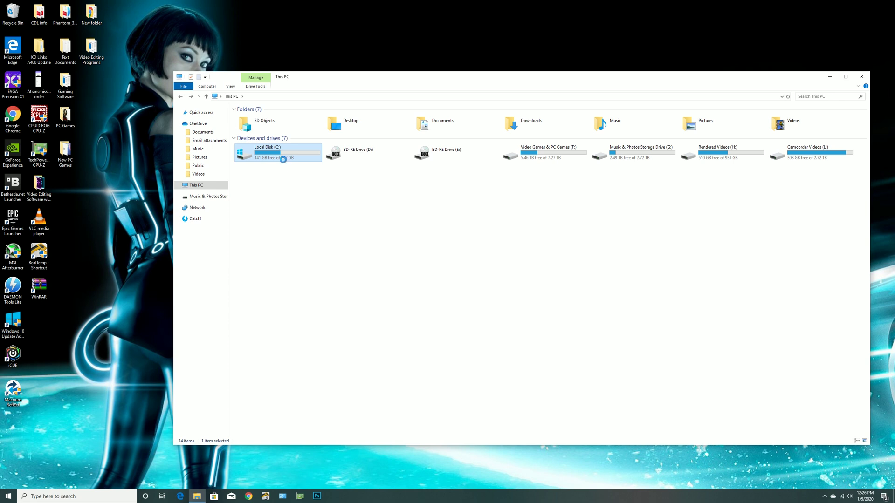
right_click(284, 160)
left_click(319, 310)
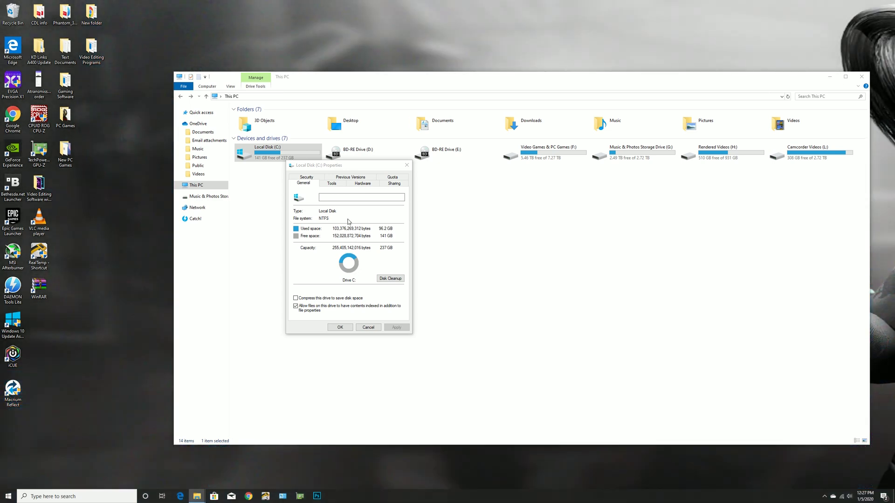
left_click(378, 327)
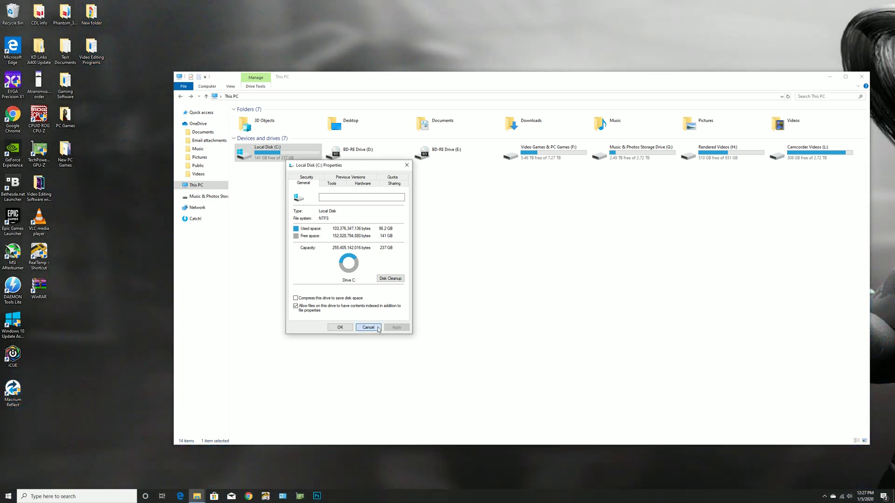
Step: Open Computer Management from This PC and move it over the drive list
left_click(200, 187)
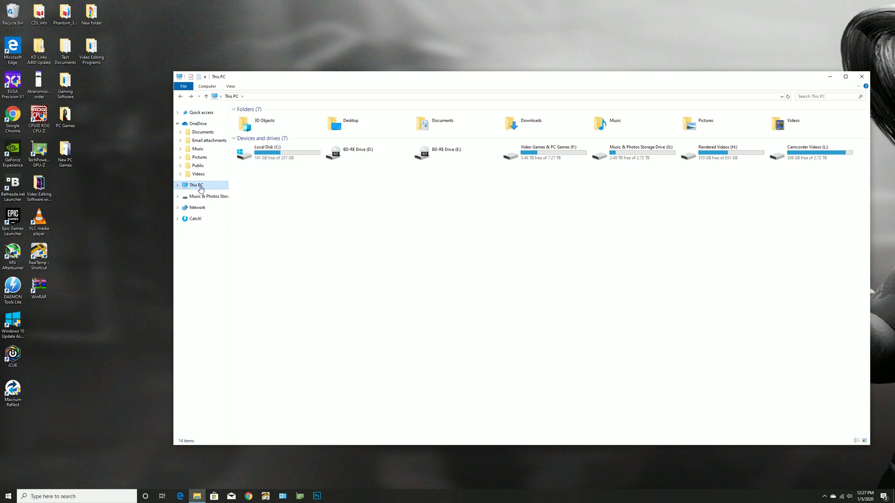
left_click(178, 186)
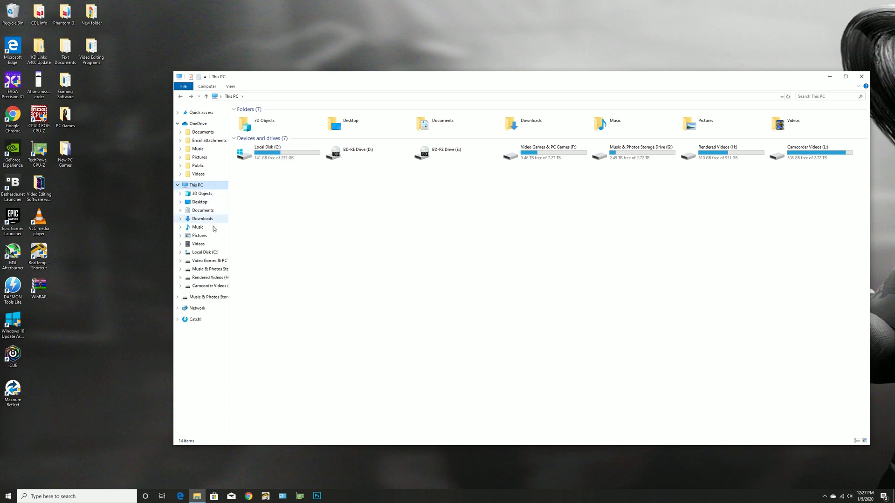
right_click(201, 185)
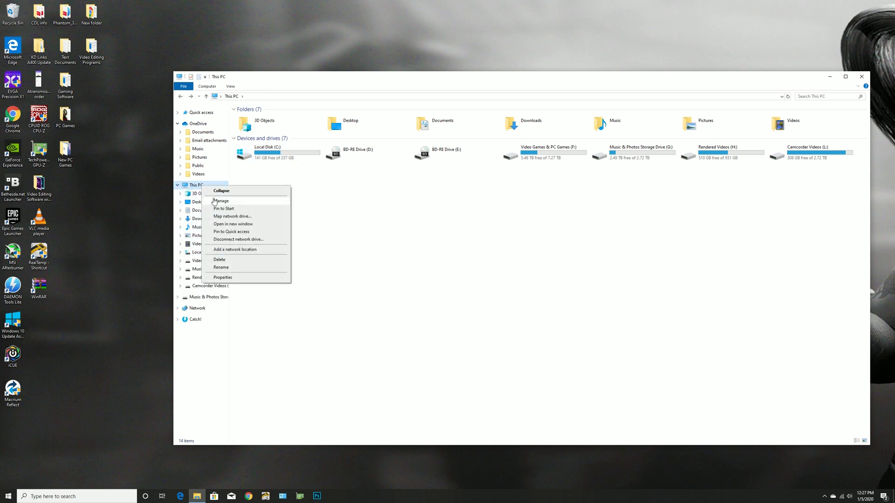
left_click(214, 201)
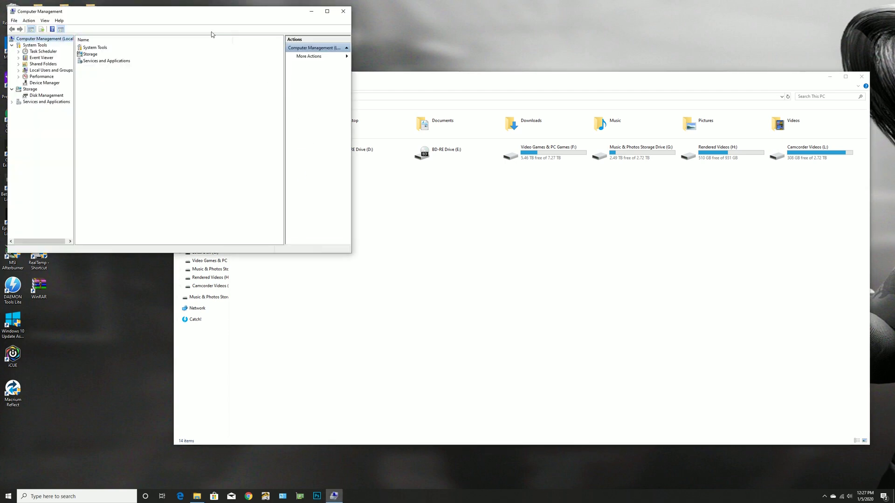
left_click_drag(204, 20, 646, 165)
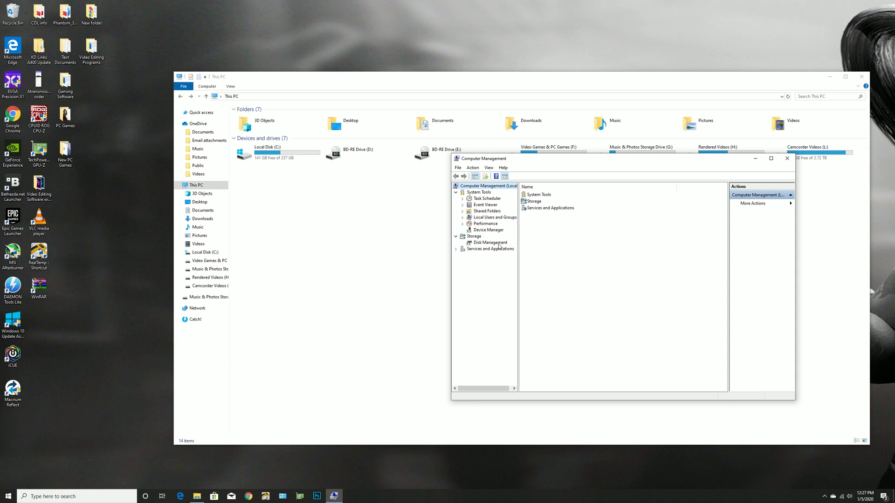
Step: Open Disk Management and bring up options for Disk 4's 693.04 GB unallocated space
left_click(474, 237)
left_click(490, 243)
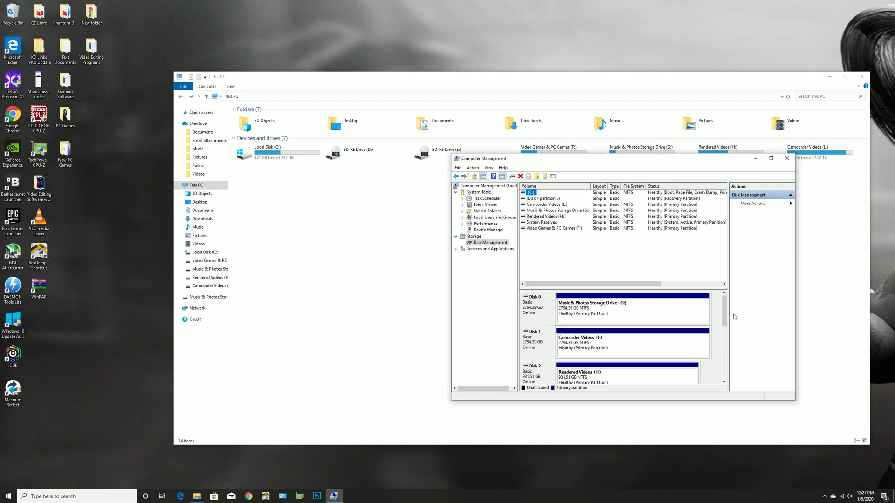
left_click_drag(724, 318, 726, 326)
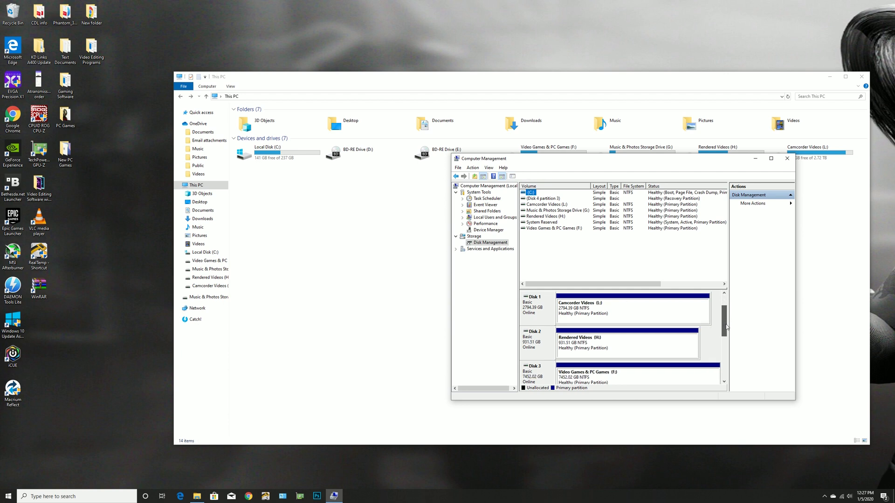
left_click_drag(726, 332, 724, 349)
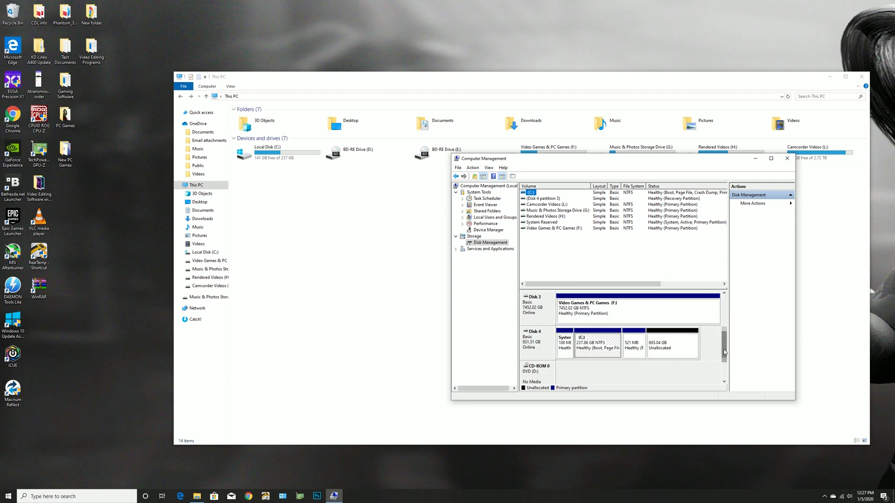
right_click(662, 334)
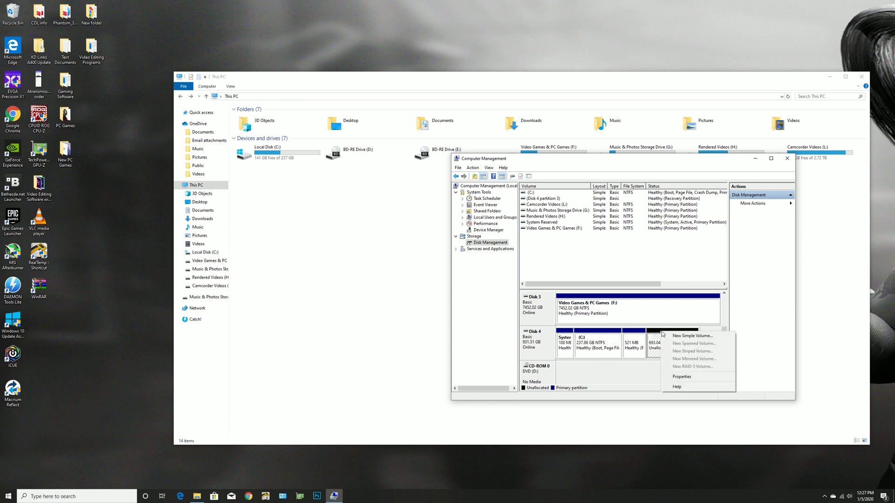
Step: Start a New Simple Volume on Disk 4's unallocated space, keeping the full size
key("Escape")
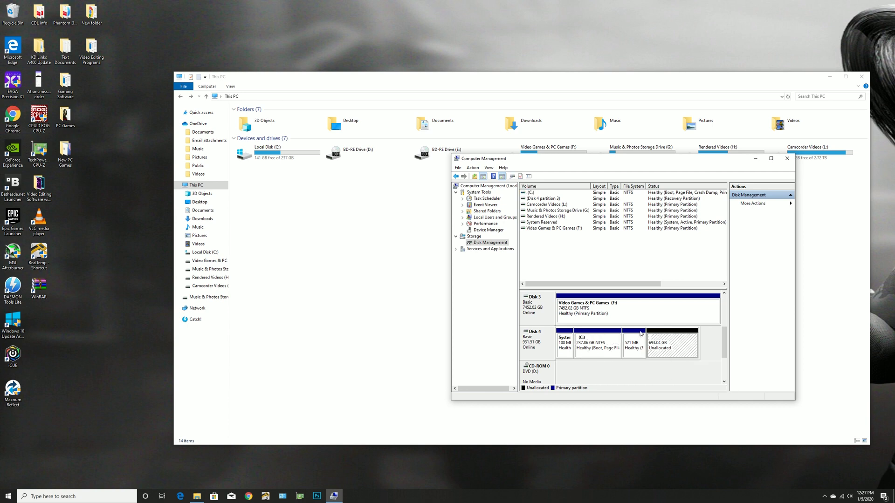
right_click(684, 331)
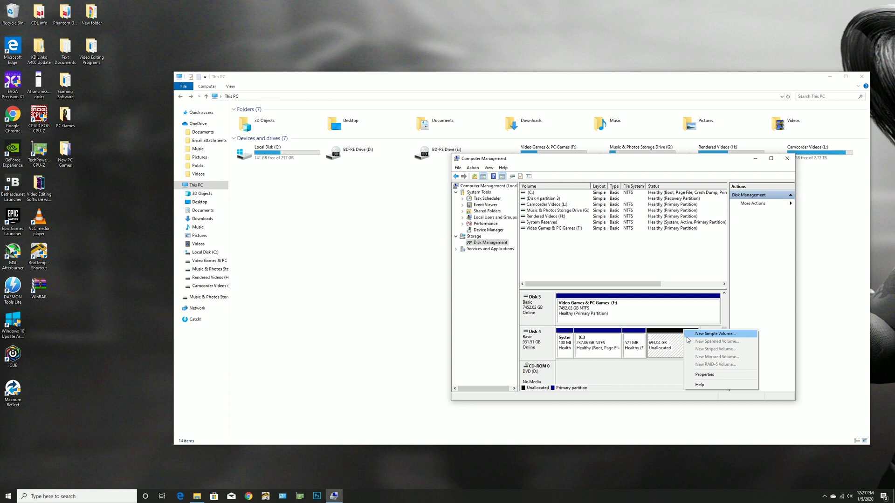
left_click(694, 334)
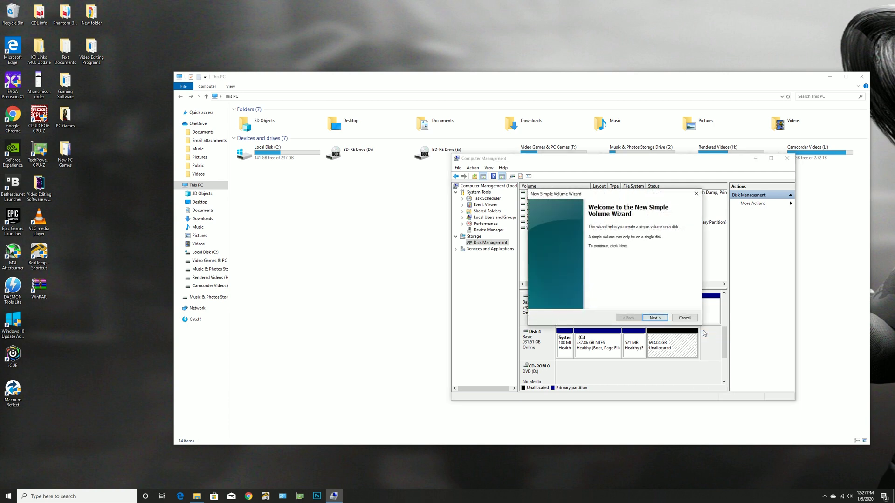
left_click(661, 317)
left_click(663, 319)
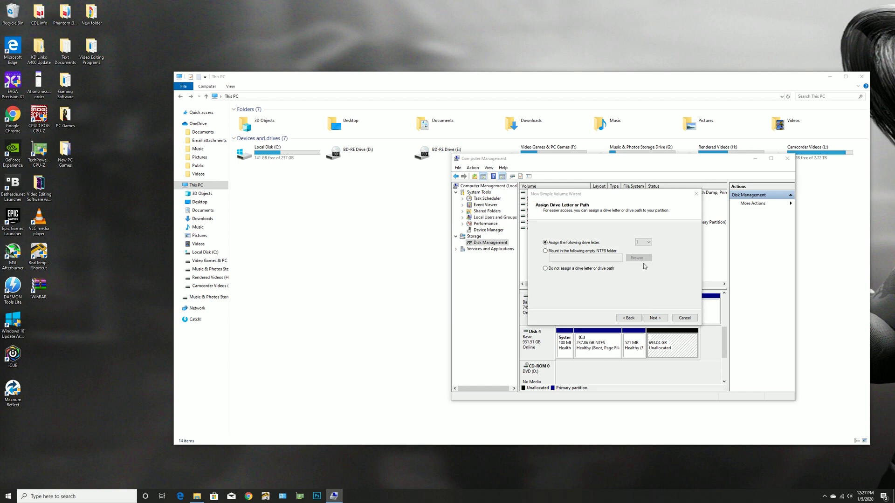
Step: Assign drive letter B, label the volume 'ssd storage', and finish the NTFS quick format
left_click(647, 242)
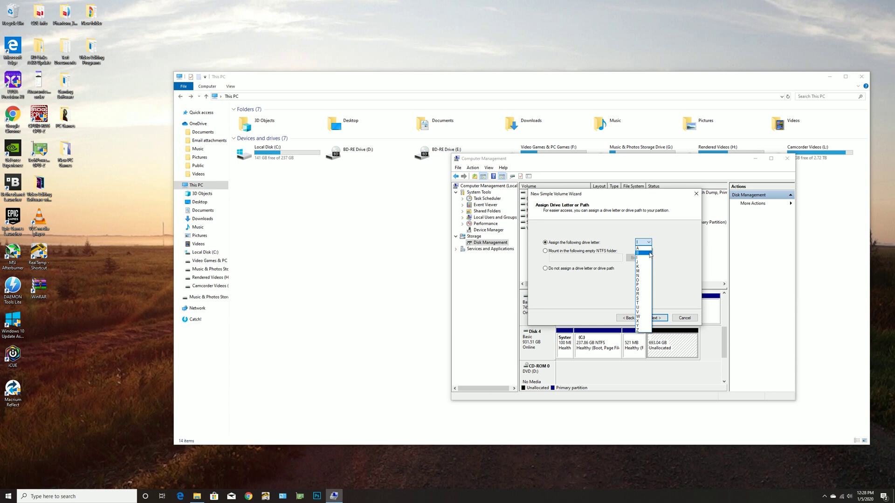
left_click(651, 253)
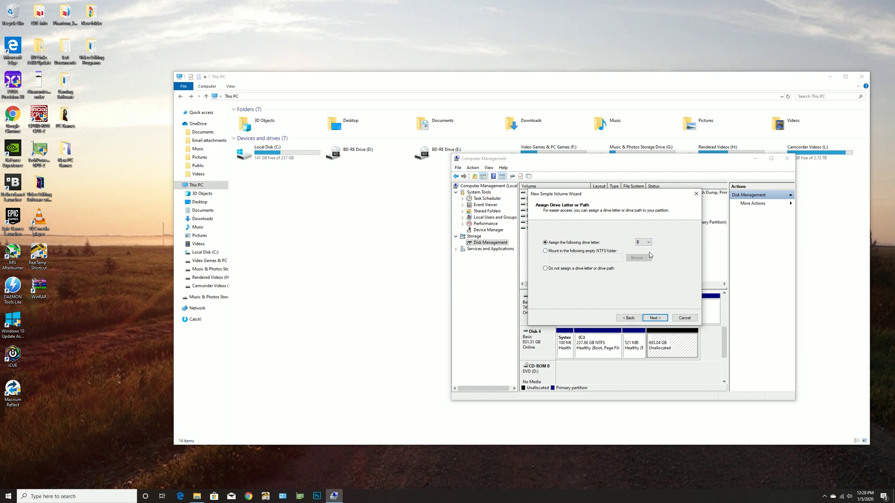
left_click(655, 319)
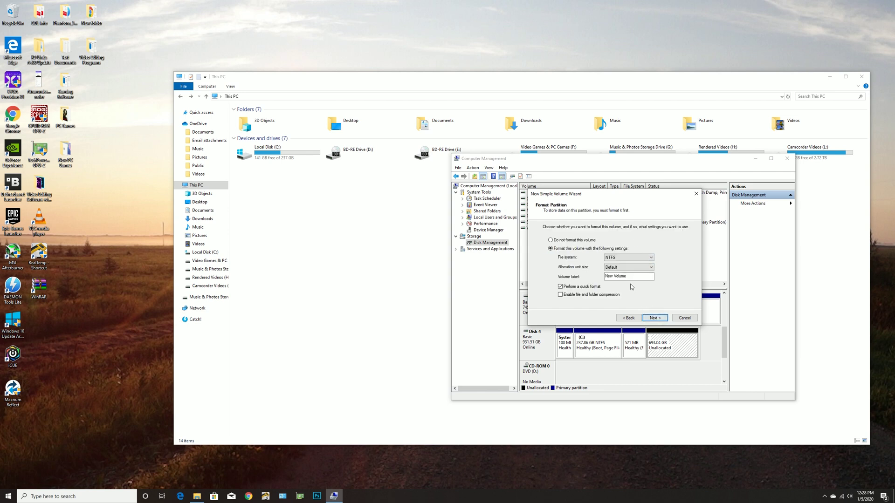
left_click_drag(631, 278, 595, 278)
type("b")
left_click(662, 322)
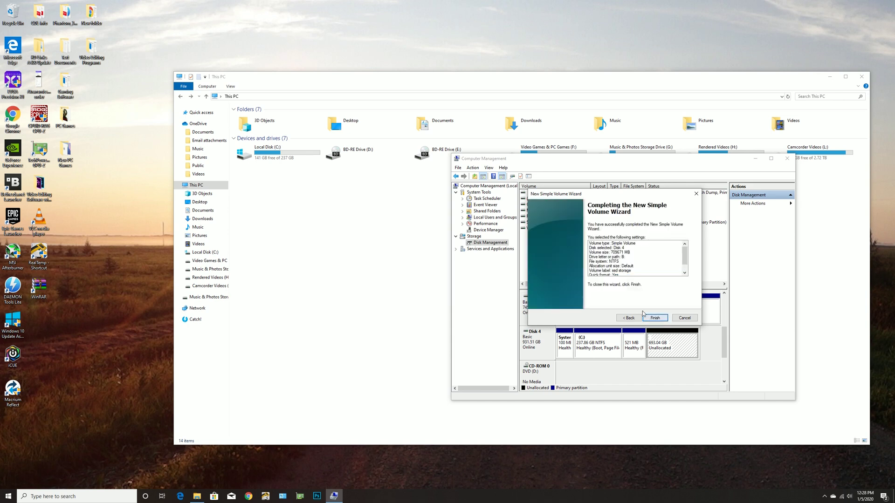
left_click(653, 317)
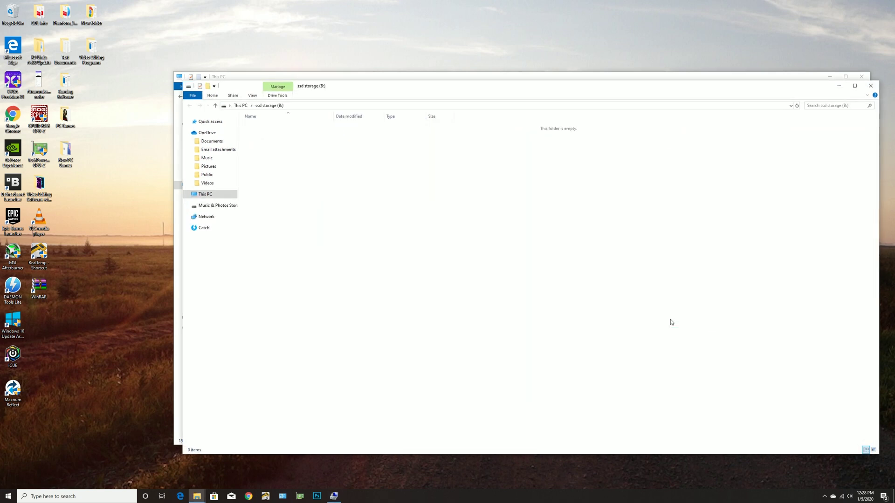
Step: Close the empty ssd storage (B:) window, scroll the disk list, and dismiss the Creative Cloud error
left_click(870, 87)
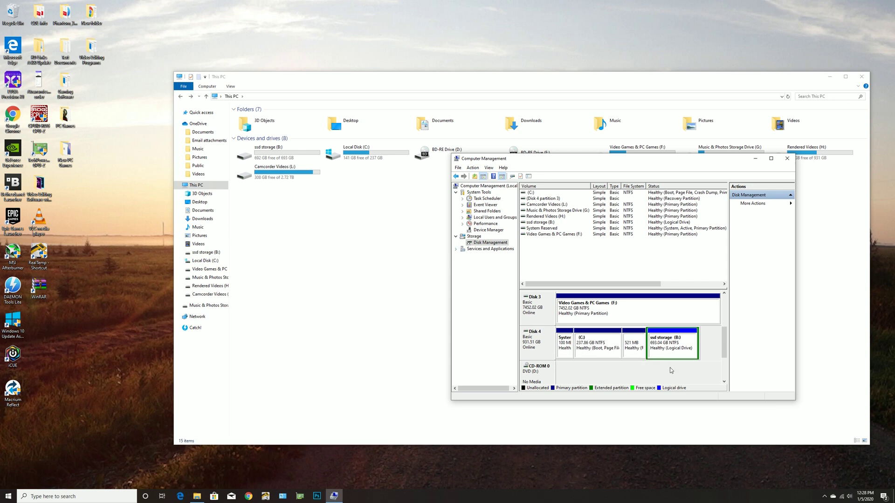
mouse_move(727, 348)
left_mouse_down()
mouse_move(725, 310)
mouse_move(726, 385)
mouse_move(731, 340)
left_mouse_up()
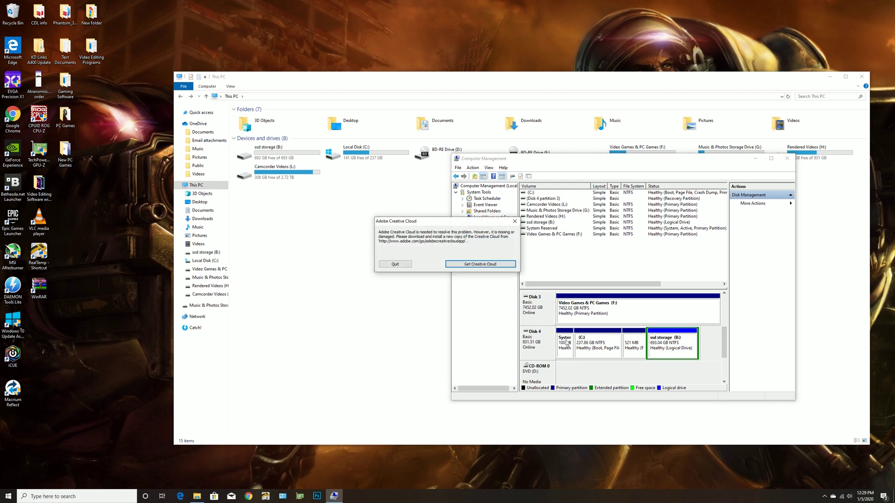
left_click(395, 263)
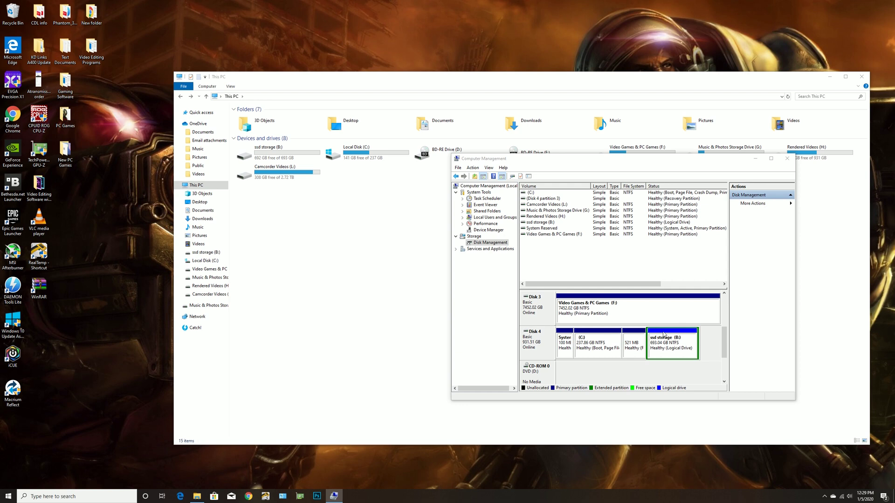
Step: Inspect the recovery, ssd storage (B:) and C: partition menus, then close Computer Management
right_click(635, 334)
right_click(686, 329)
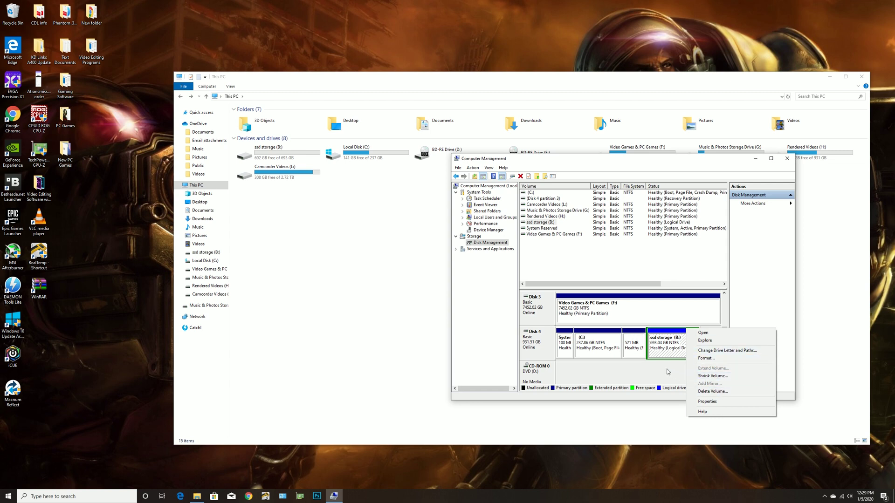
left_click(634, 331)
right_click(602, 332)
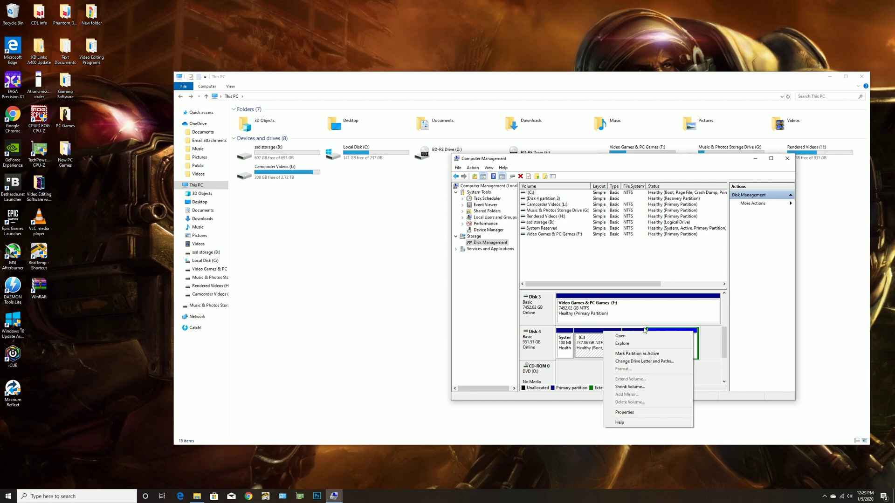
left_click(706, 334)
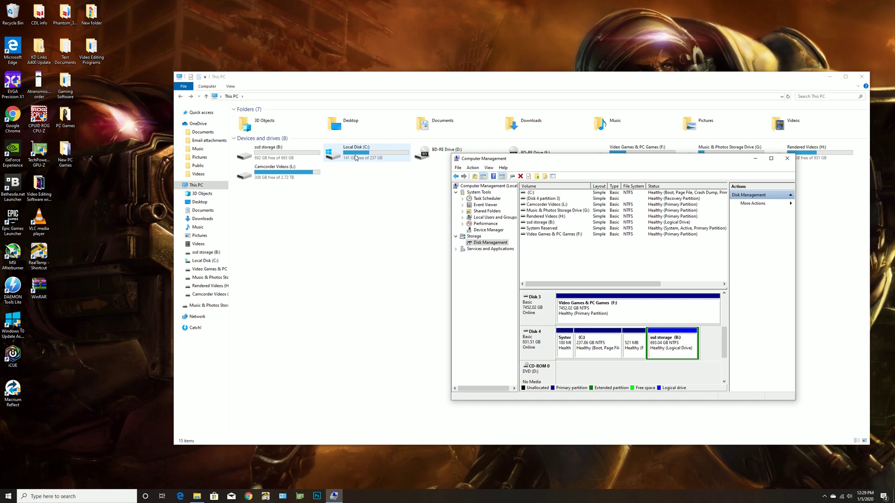
left_click(787, 159)
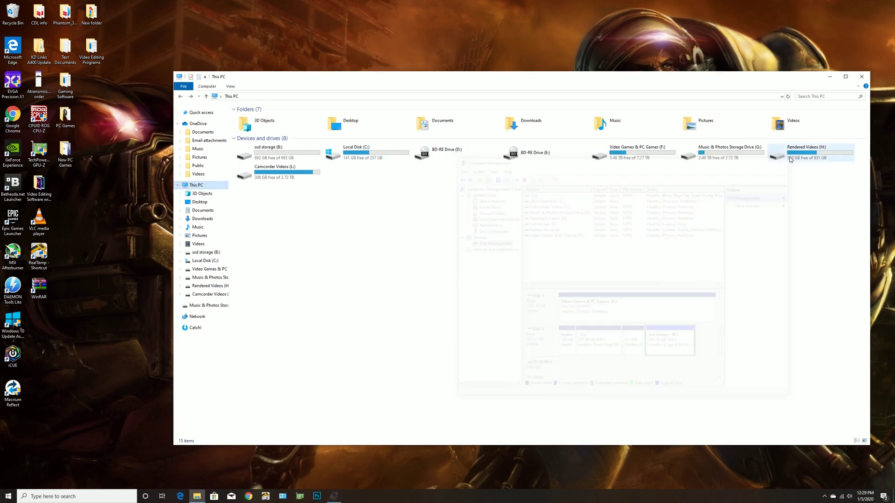
Step: Launch Pinnacle Studio 21 from the Video Editing Software windows 10 folder and open its File menu
double_click(40, 189)
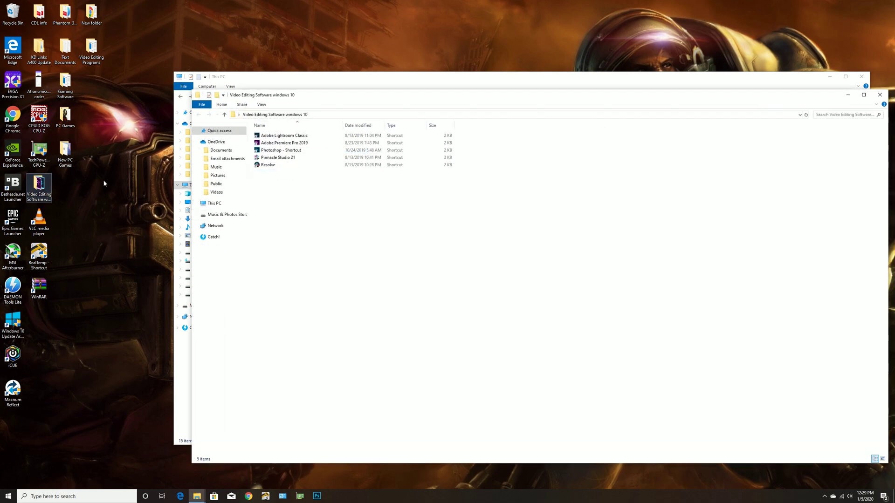
double_click(302, 158)
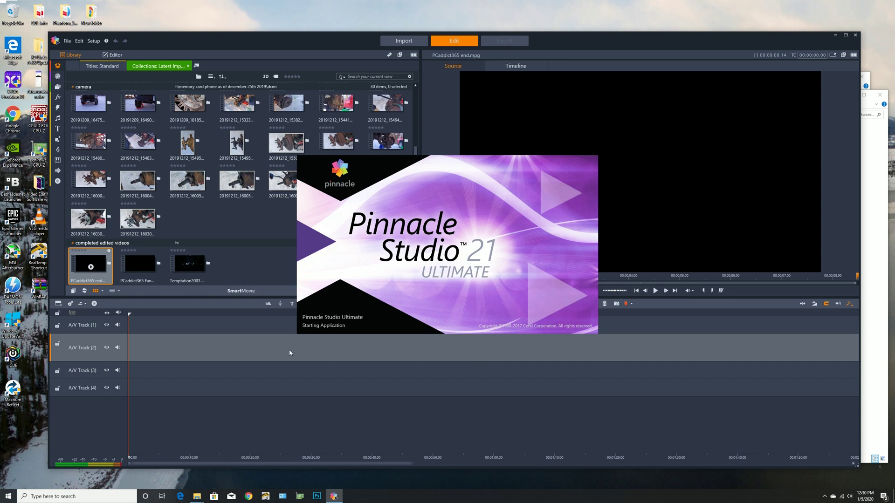
left_click(67, 41)
Step: Load the wheel-bearing project and scrub the timeline through its TEMPTATION2003 intro
left_click(92, 103)
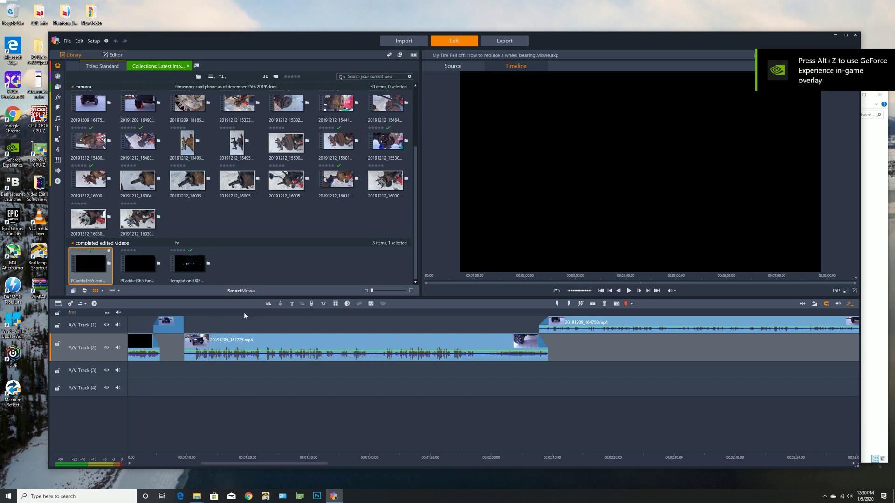
left_click_drag(244, 313, 151, 313)
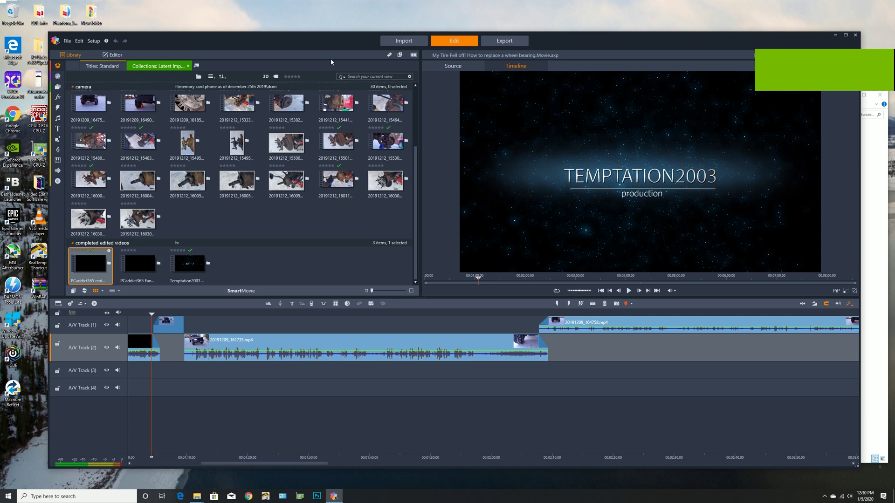